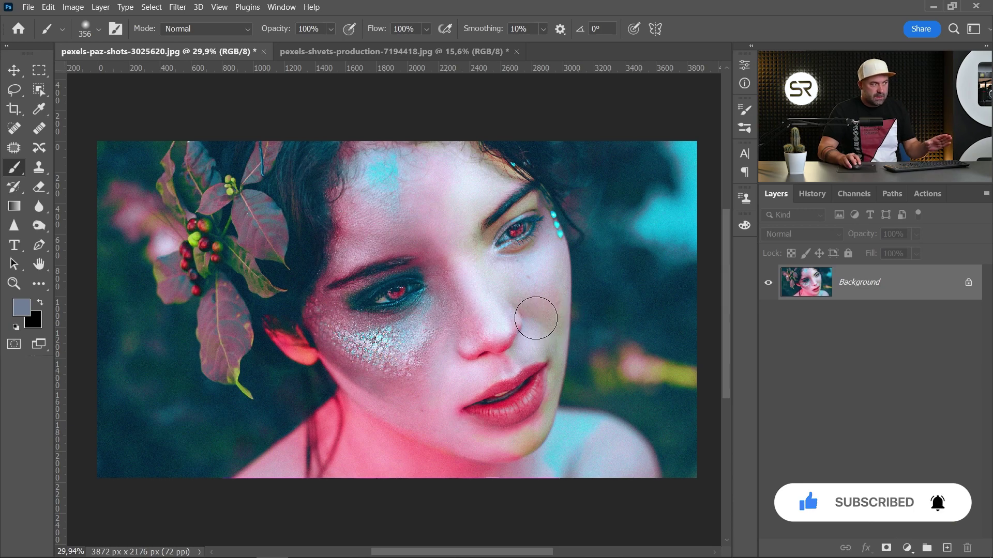
# - Look over the magenta portrait document, then return to the flower portrait
pyautogui.click(370, 53)
pyautogui.scroll(1, 387, 283)
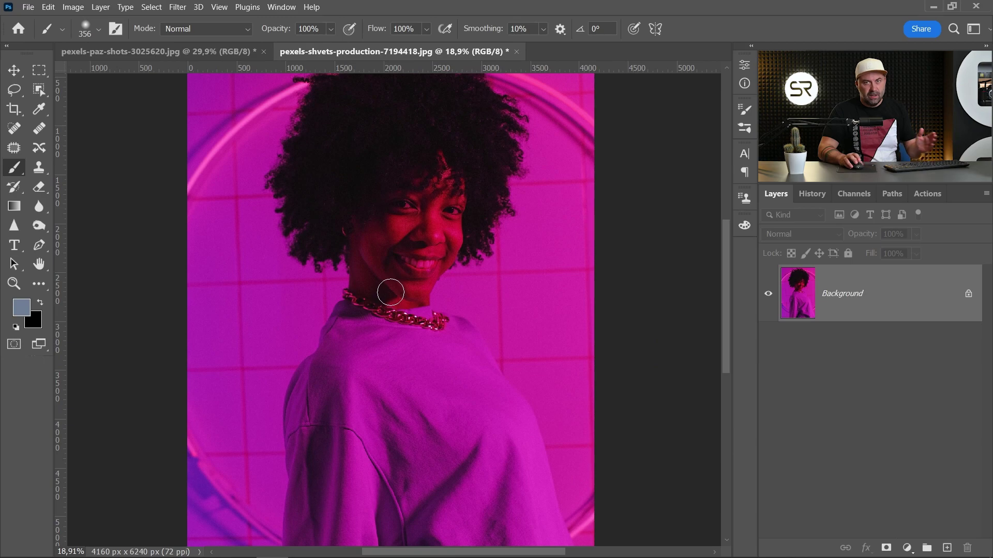
pyautogui.scroll(-4, 389, 290)
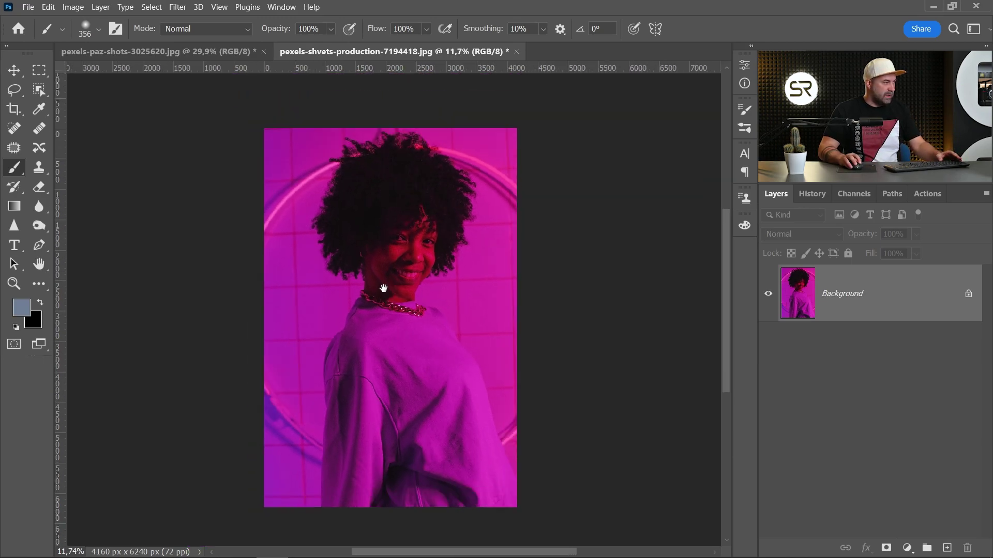
pyautogui.click(215, 52)
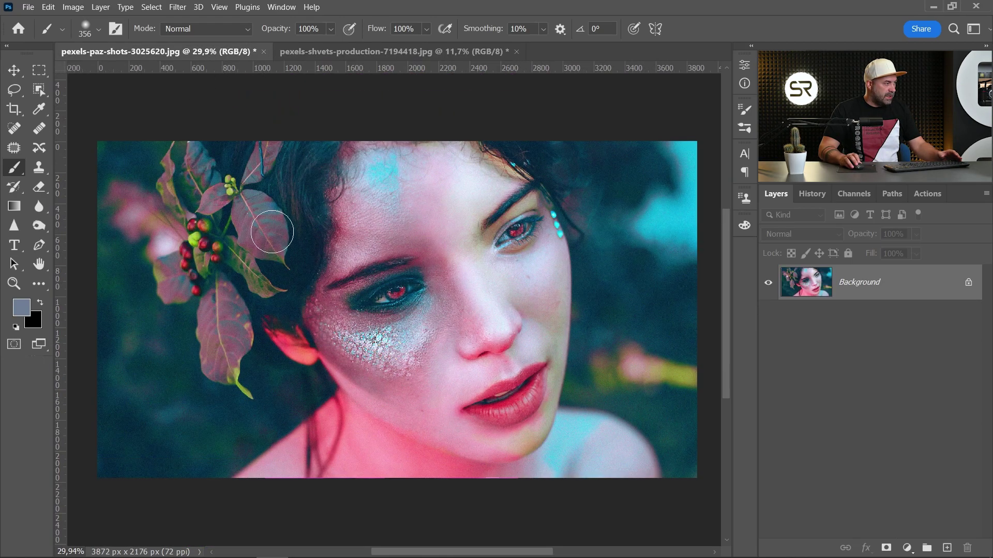
pyautogui.scroll(1, 276, 236)
pyautogui.scroll(-1, 276, 235)
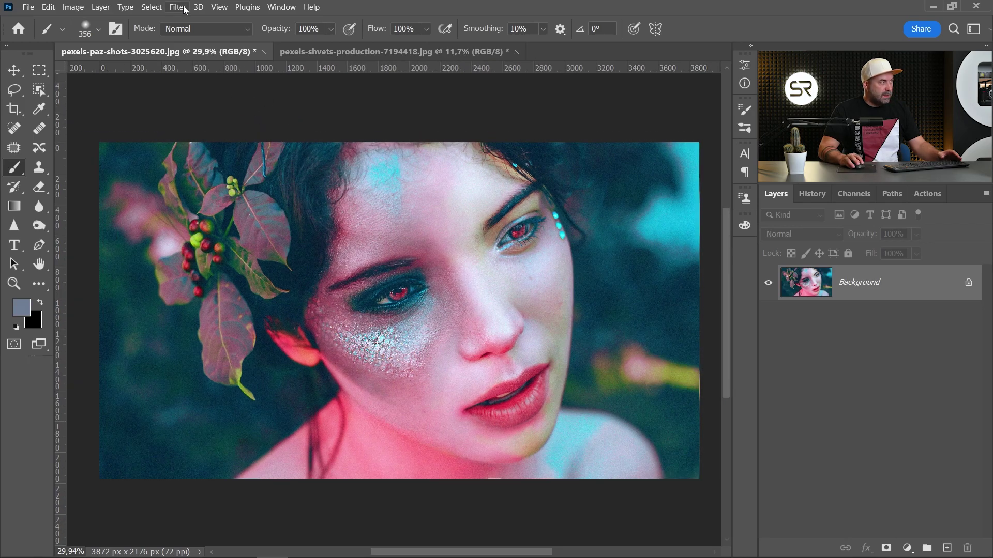
# - Open Neural Filters on the flower portrait and switch on Colorize
pyautogui.click(178, 8)
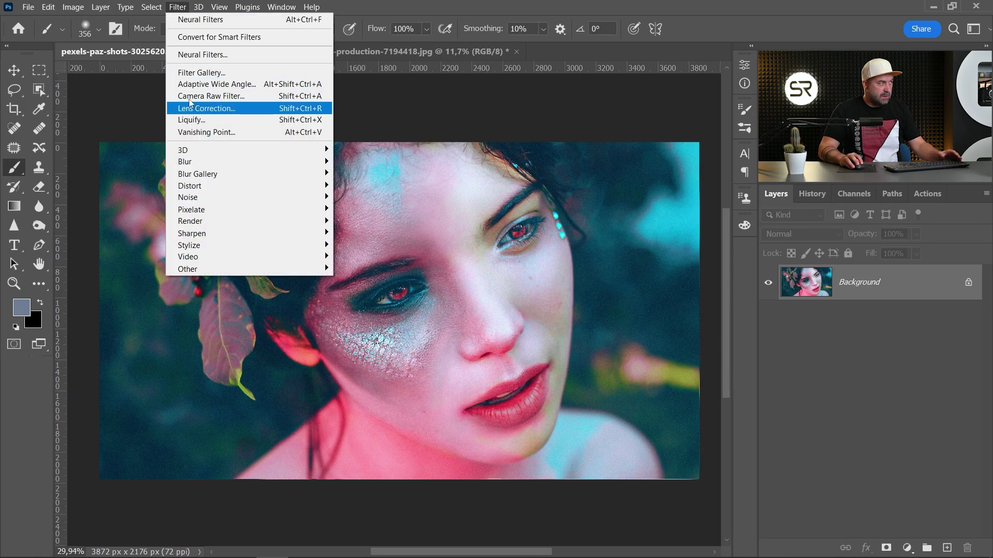
pyautogui.click(220, 56)
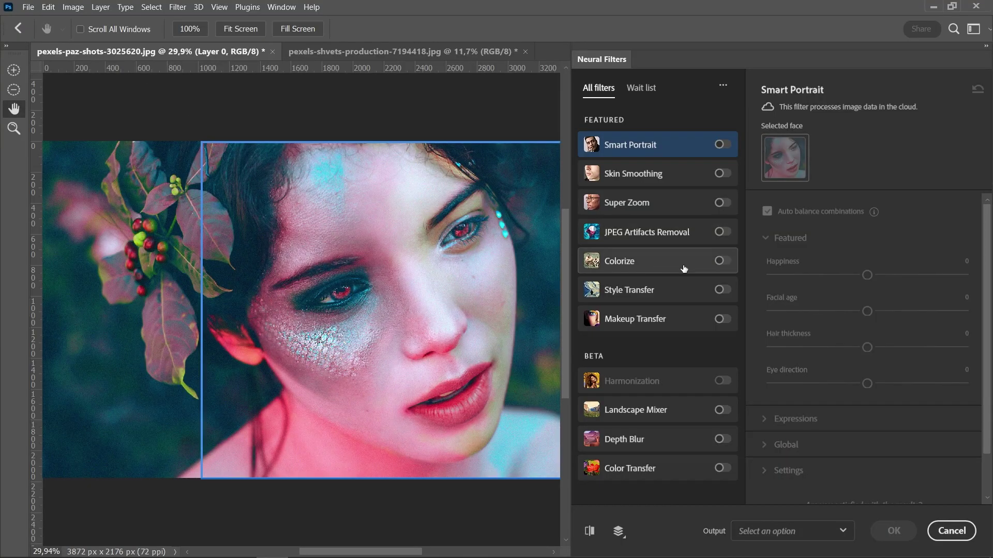
pyautogui.click(722, 263)
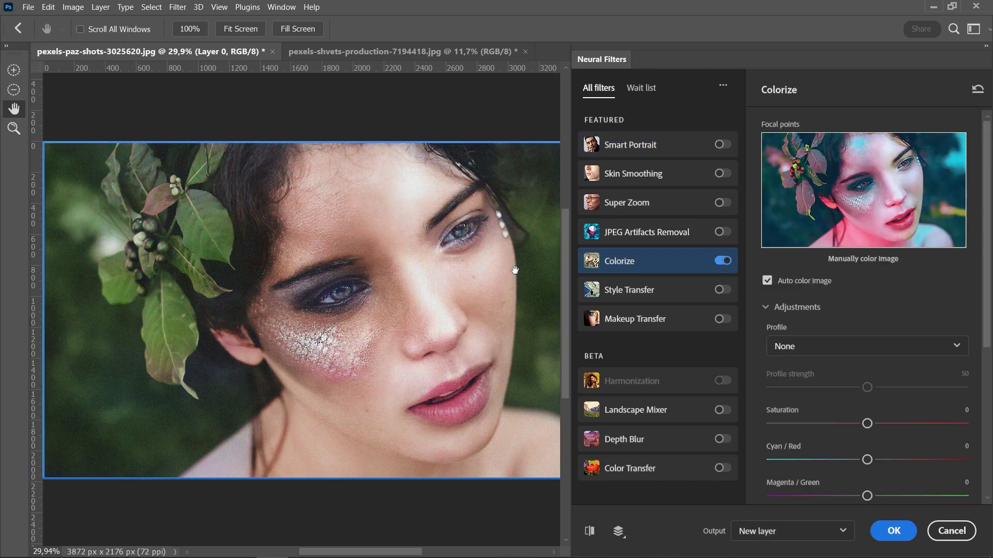
pyautogui.scroll(2, 359, 263)
pyautogui.scroll(-2, 357, 263)
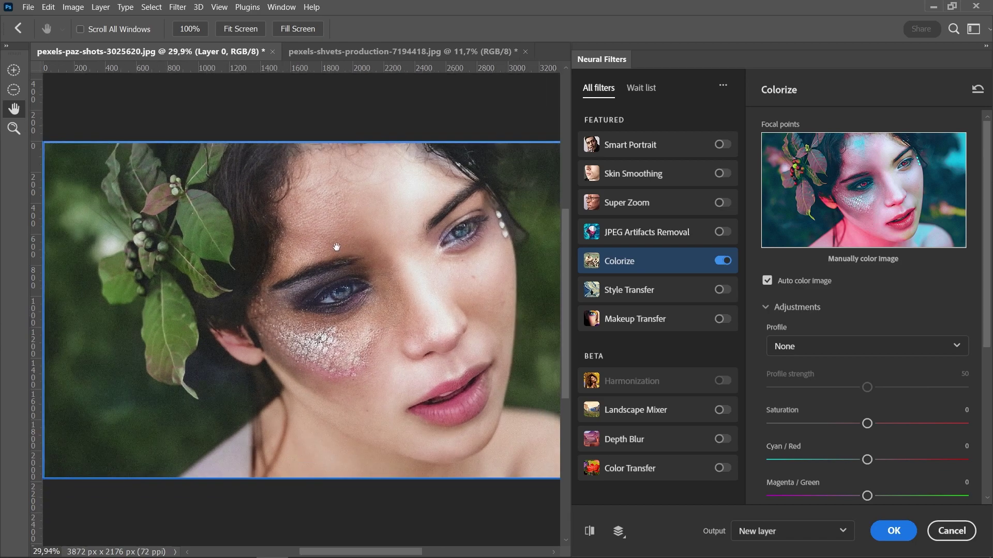
pyautogui.scroll(3, 377, 249)
pyautogui.scroll(-3, 395, 232)
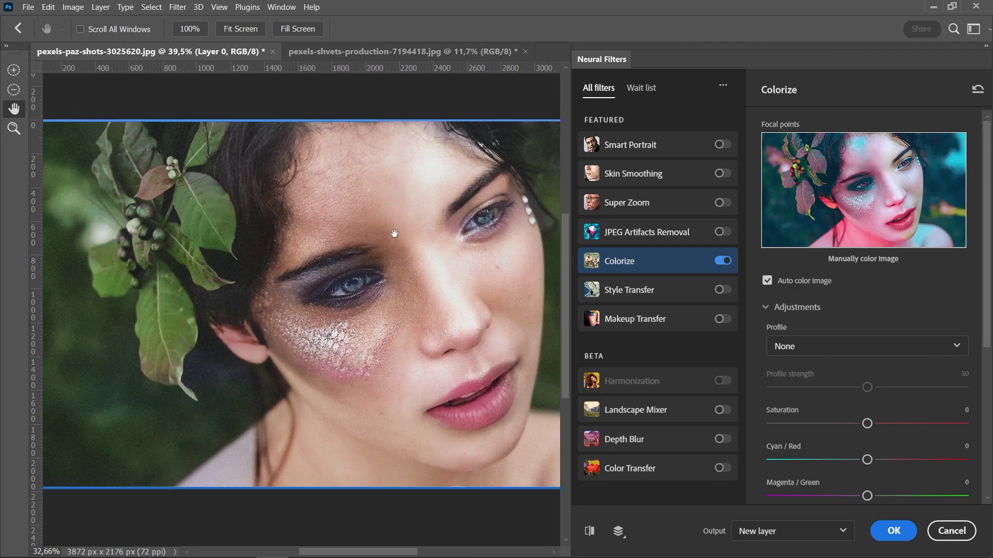
# - Shift the preview, scroll the Colorize settings to Output and open the Output dropdown
pyautogui.moveTo(395, 242); pyautogui.dragTo(373, 243)
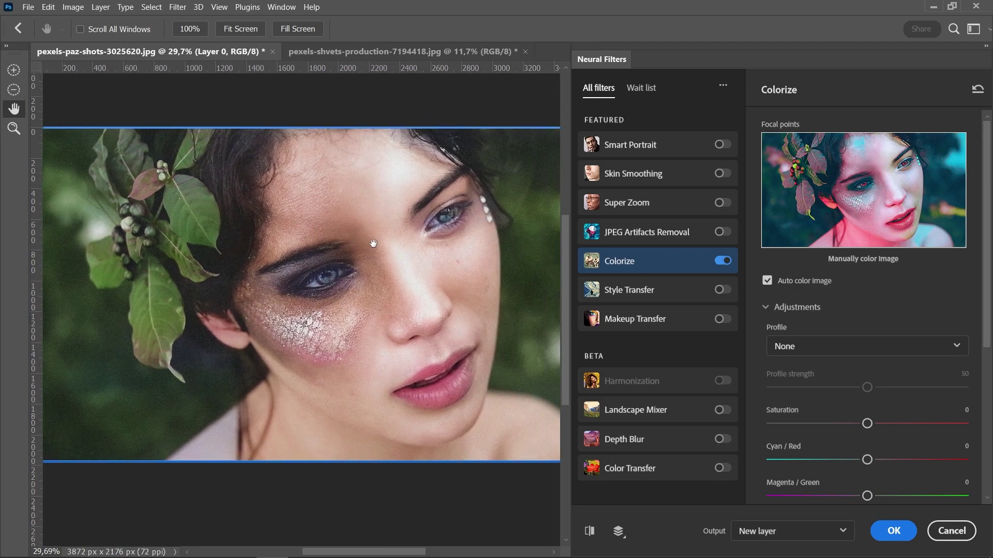
pyautogui.moveTo(987, 291); pyautogui.dragTo(989, 453)
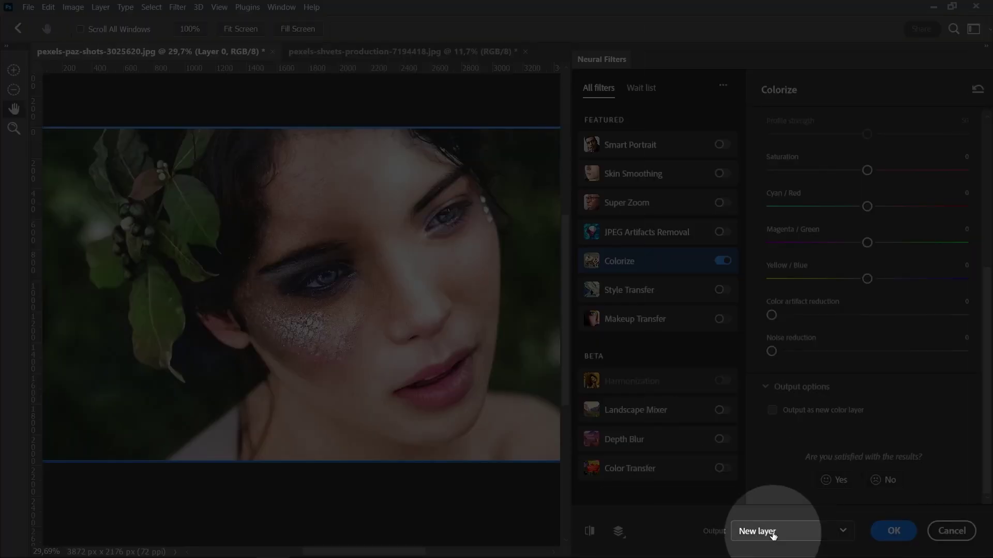
pyautogui.click(768, 534)
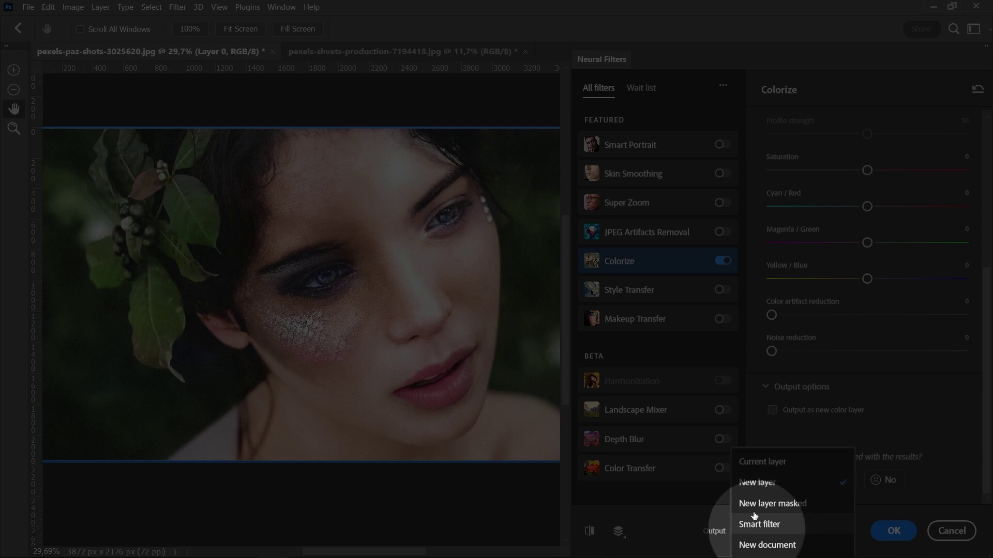
# - Keep Output as New layer, tick 'Output as new color layer' and apply Colorize
pyautogui.click(757, 483)
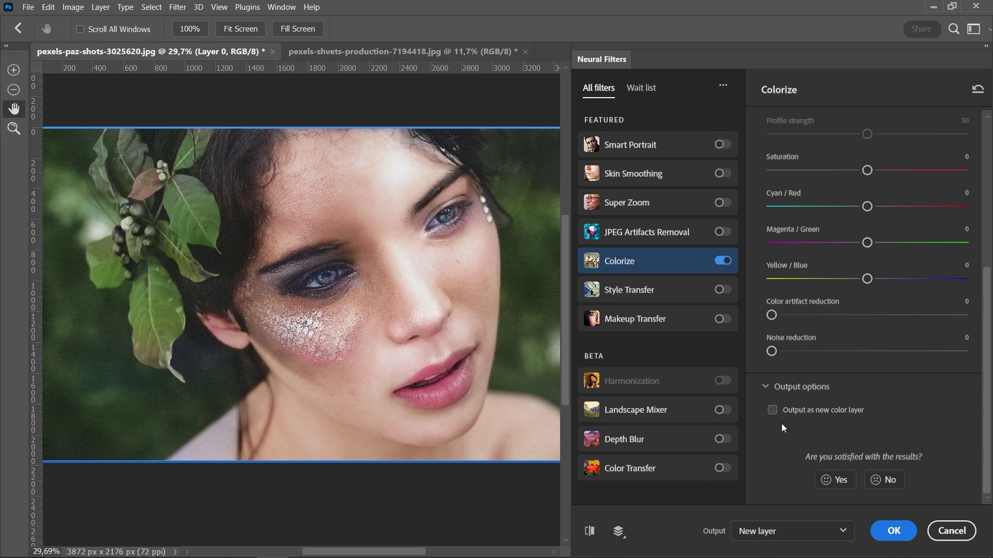
pyautogui.click(772, 410)
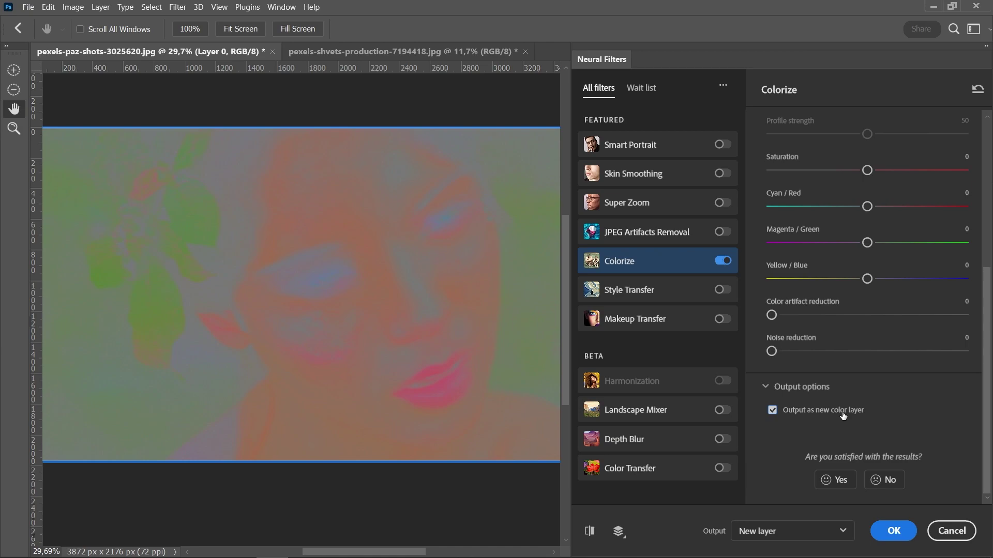
pyautogui.click(894, 531)
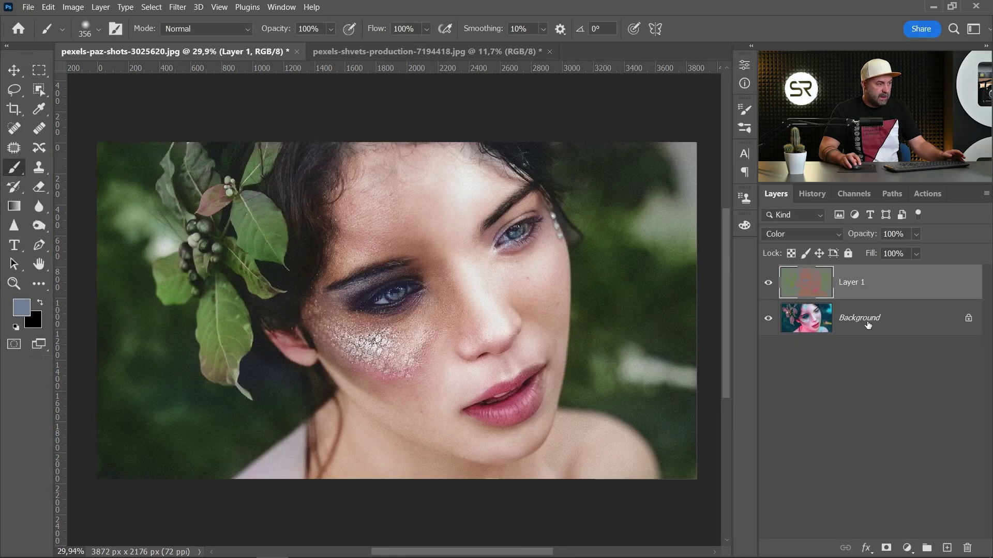
# - Rerun Colorize on the Background with color-layer output off, creating a normal Layer 2
pyautogui.click(868, 322)
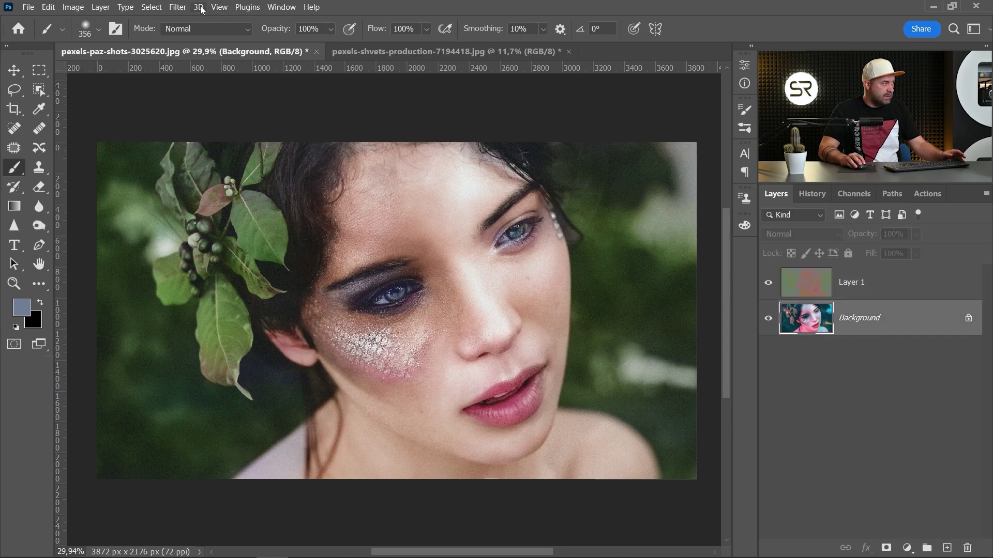
pyautogui.click(177, 7)
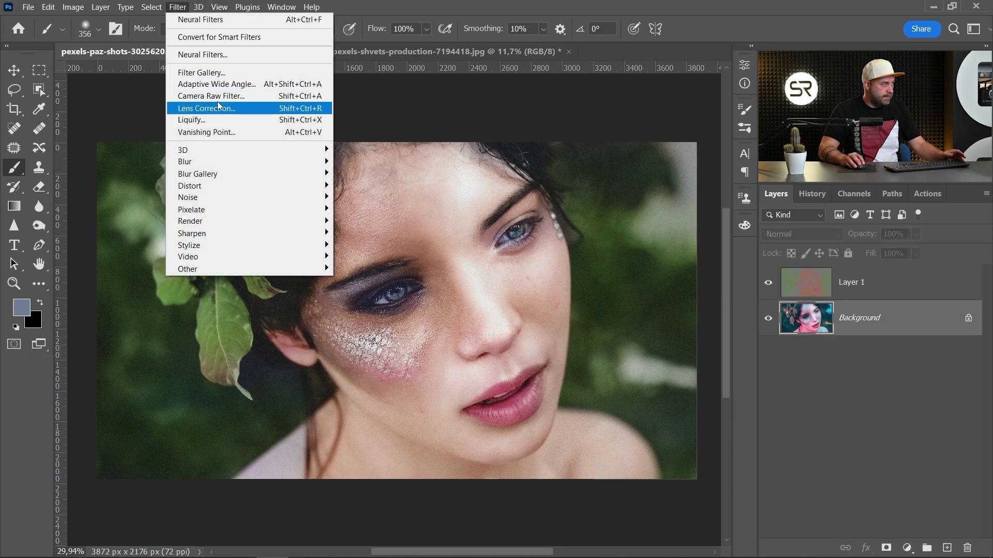
pyautogui.click(217, 54)
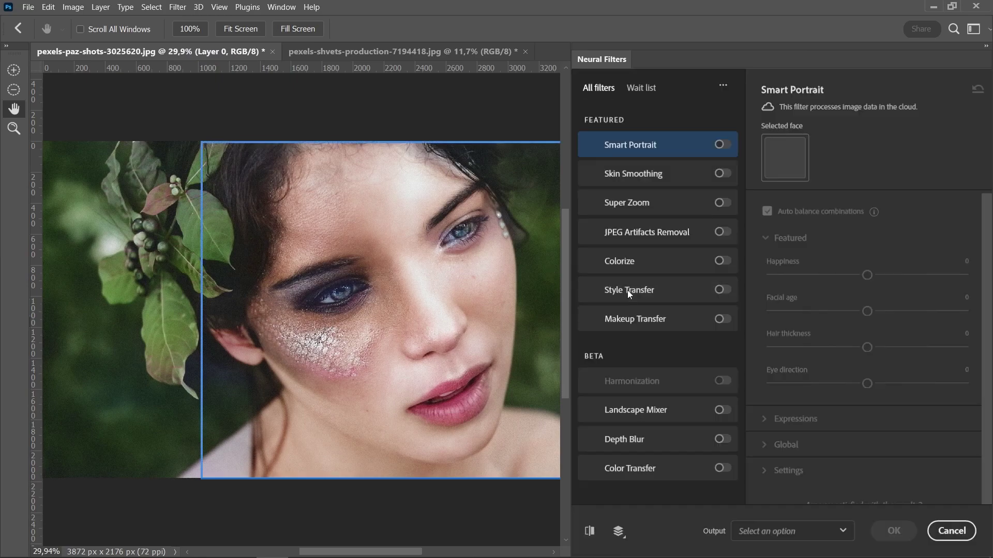
pyautogui.click(722, 261)
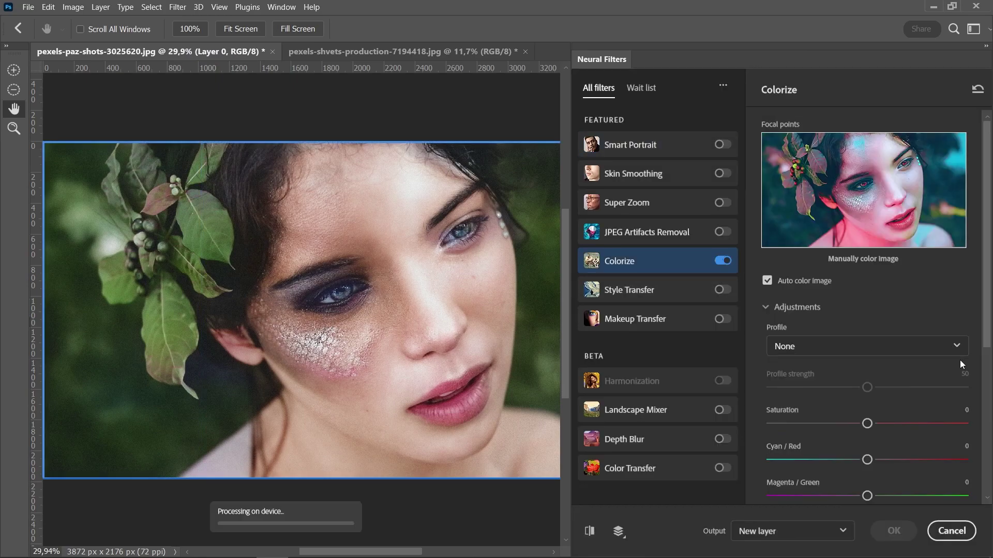
pyautogui.click(987, 365)
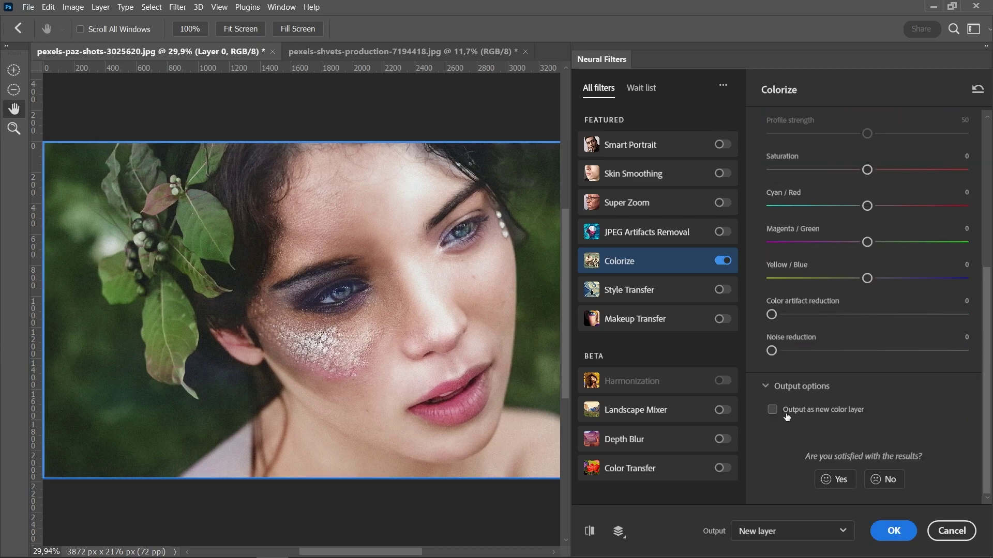
pyautogui.click(895, 531)
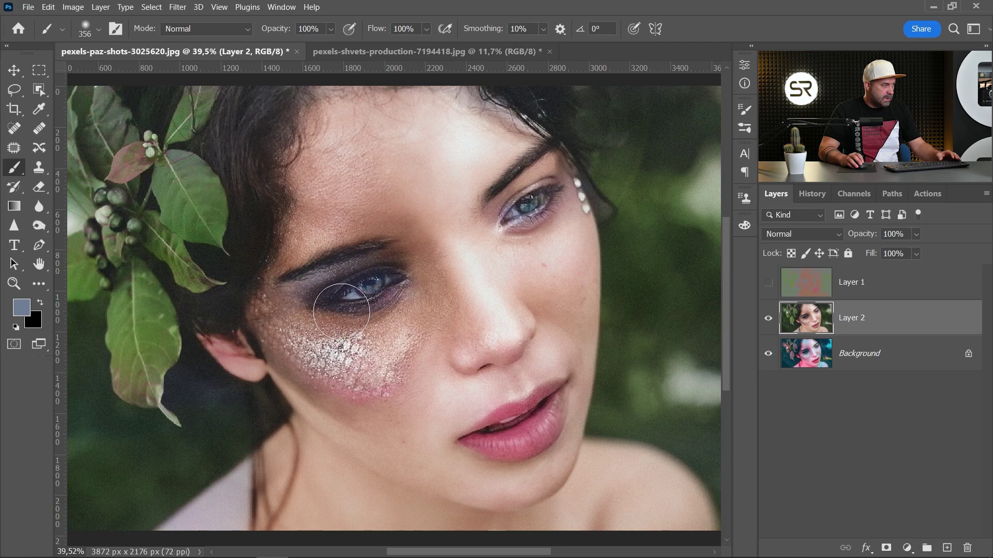
# - Toggle Layer 2's visibility to compare, then select Layer 1 and delete Layer 2
pyautogui.scroll(-3, 341, 312)
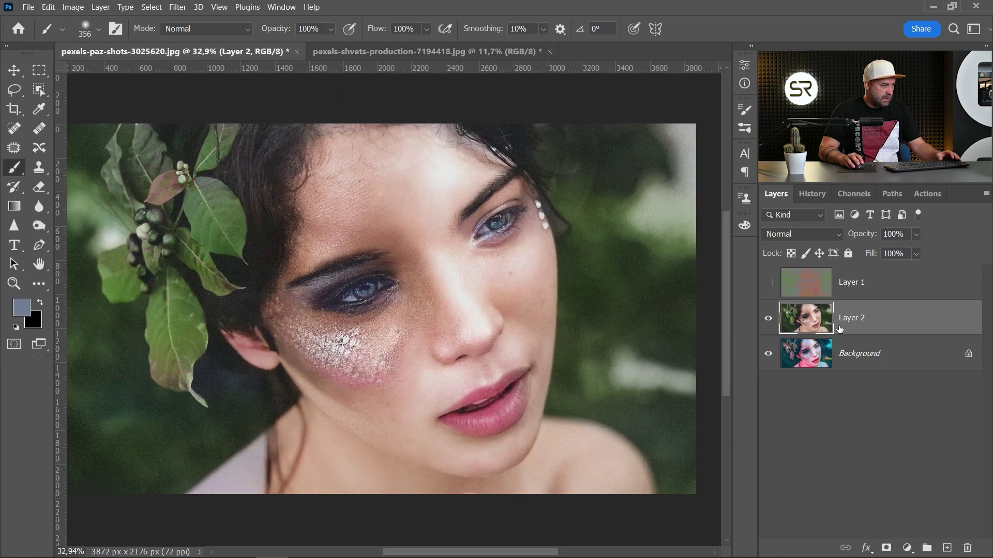
pyautogui.click(769, 319)
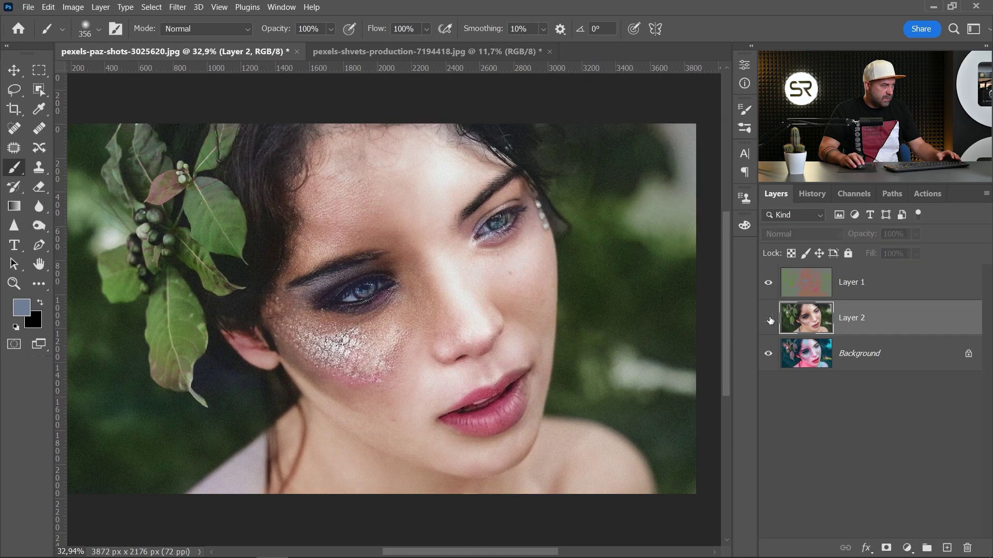
pyautogui.click(769, 318)
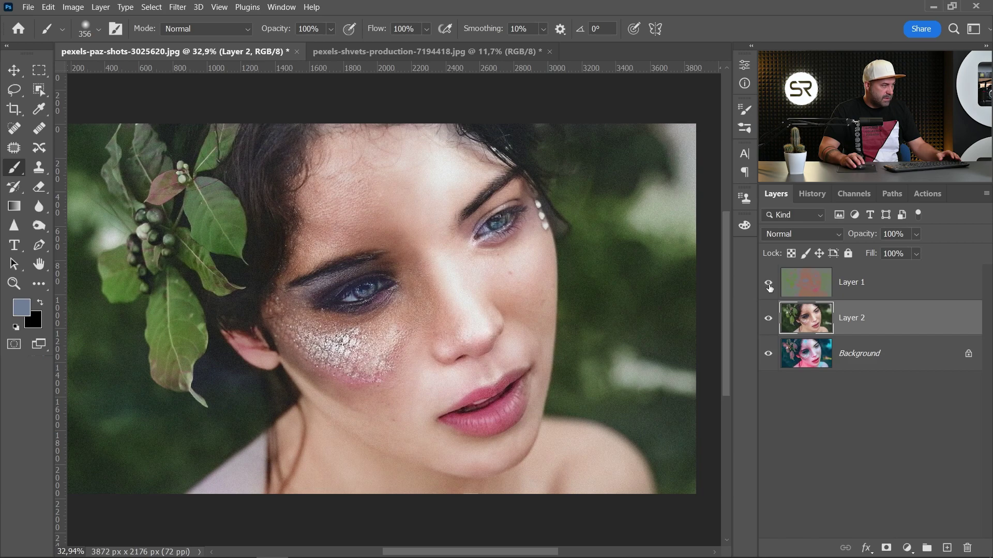
pyautogui.click(769, 318)
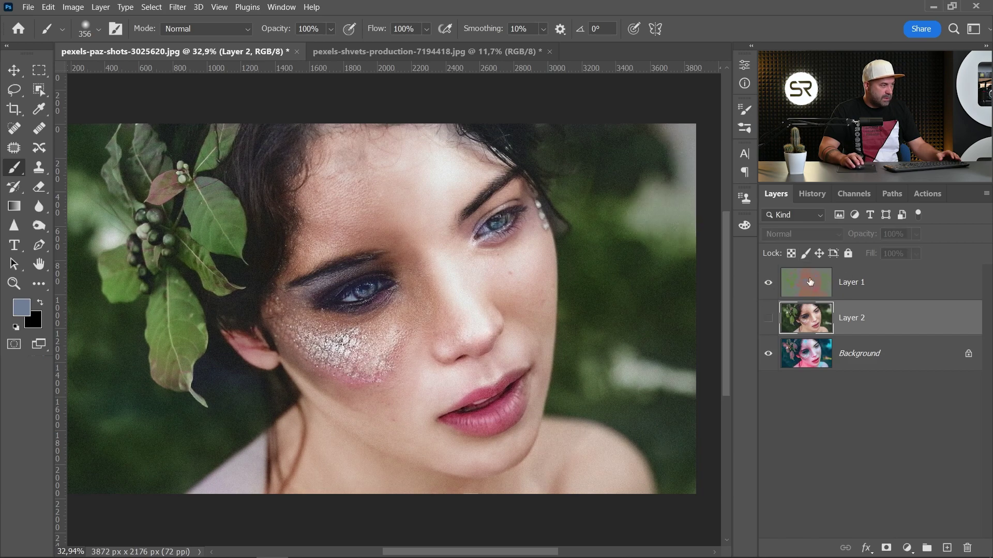
pyautogui.click(866, 285)
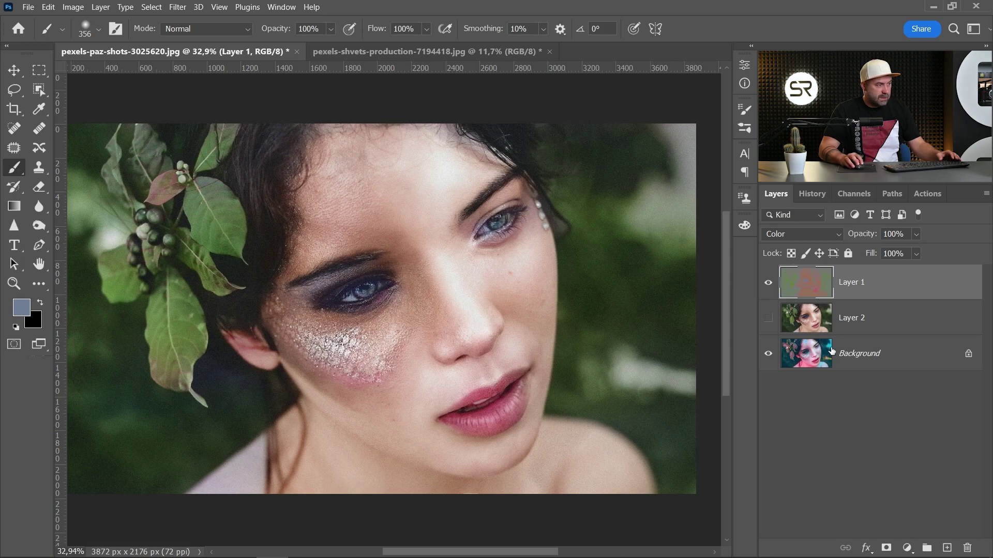
pyautogui.moveTo(863, 319); pyautogui.dragTo(968, 548)
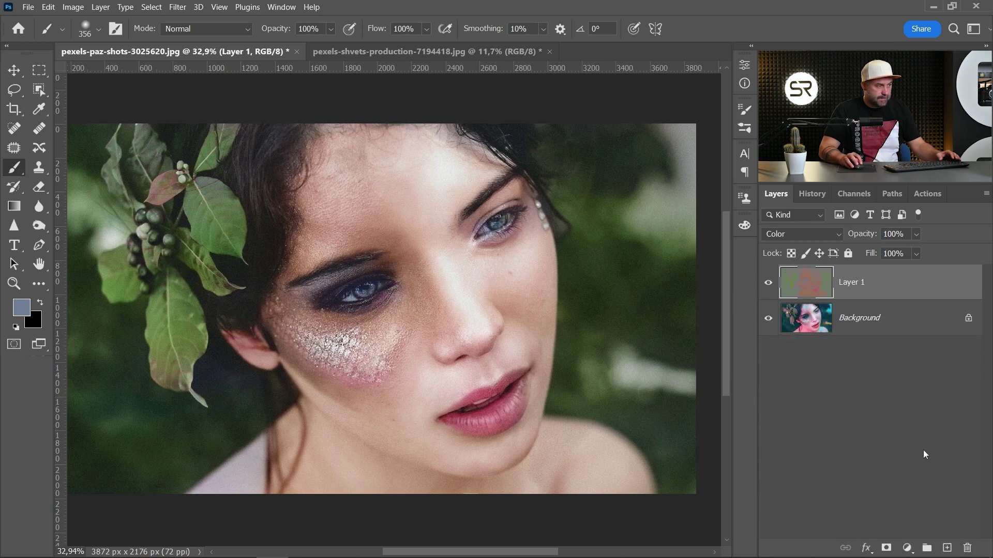
# - Toggle the Background off and on to check Layer 1, then zoom in on the glittery cheek
pyautogui.click(767, 319)
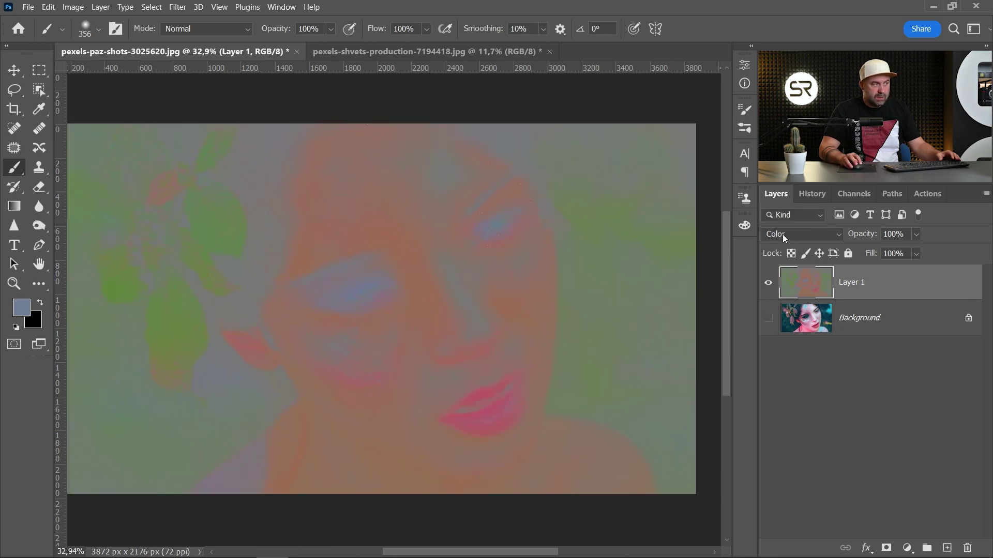
pyautogui.click(767, 319)
pyautogui.scroll(-1, 323, 322)
pyautogui.scroll(1, 323, 323)
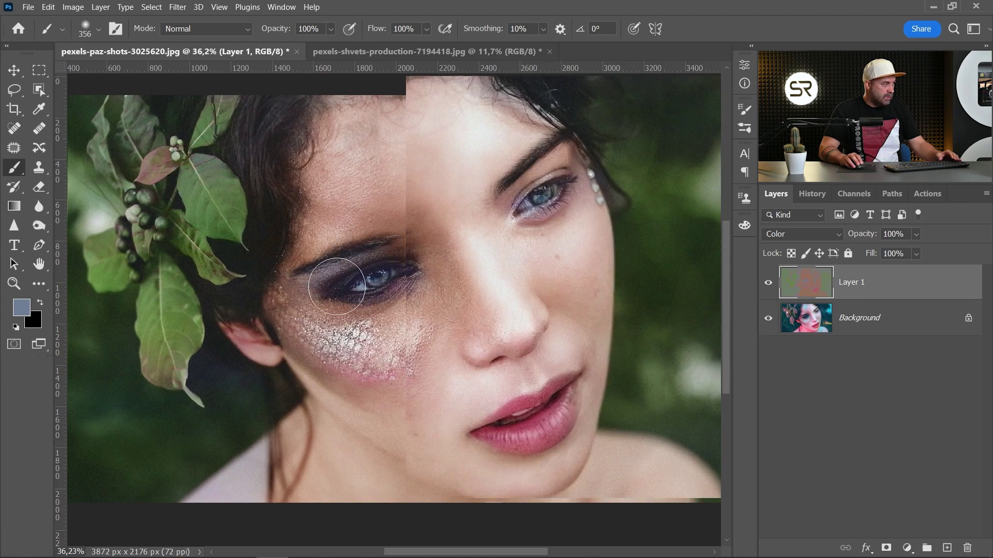
pyautogui.scroll(3, 350, 230)
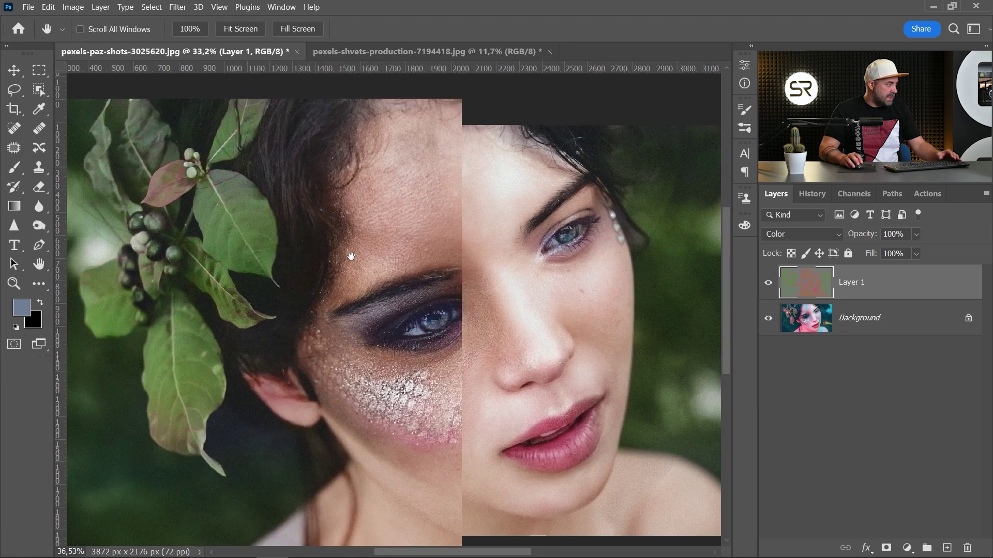
pyautogui.scroll(4, 381, 356)
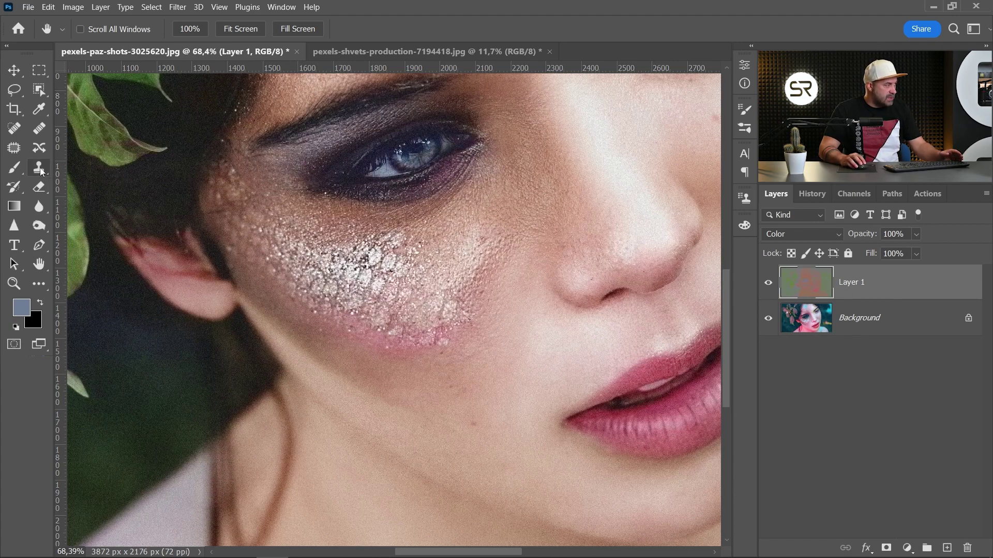
# - Clone Stamp nearby clean skin onto the cheek below the glitter
pyautogui.click(41, 172)
pyautogui.scroll(1, 417, 377)
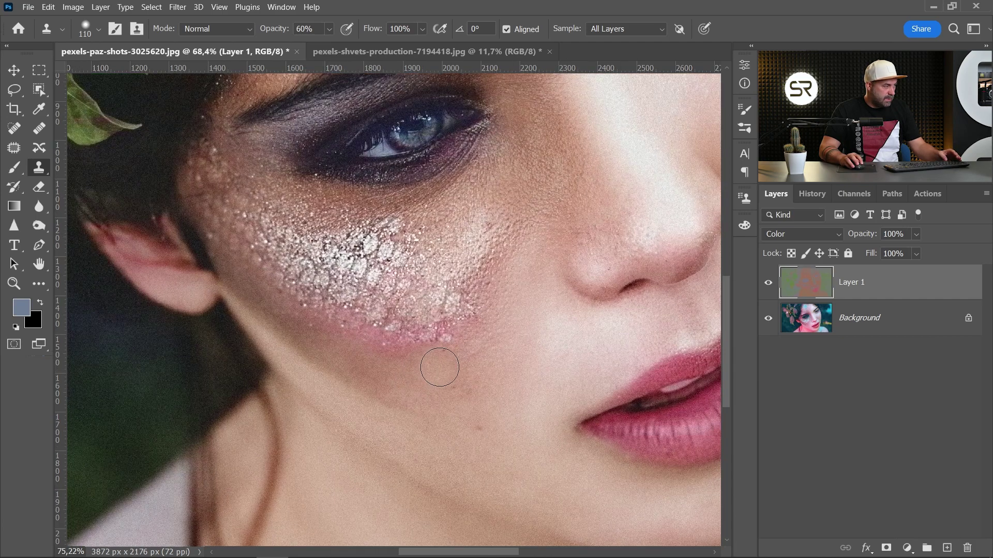
pyautogui.keyDown('alt'); pyautogui.click(439, 368); pyautogui.keyUp('alt')
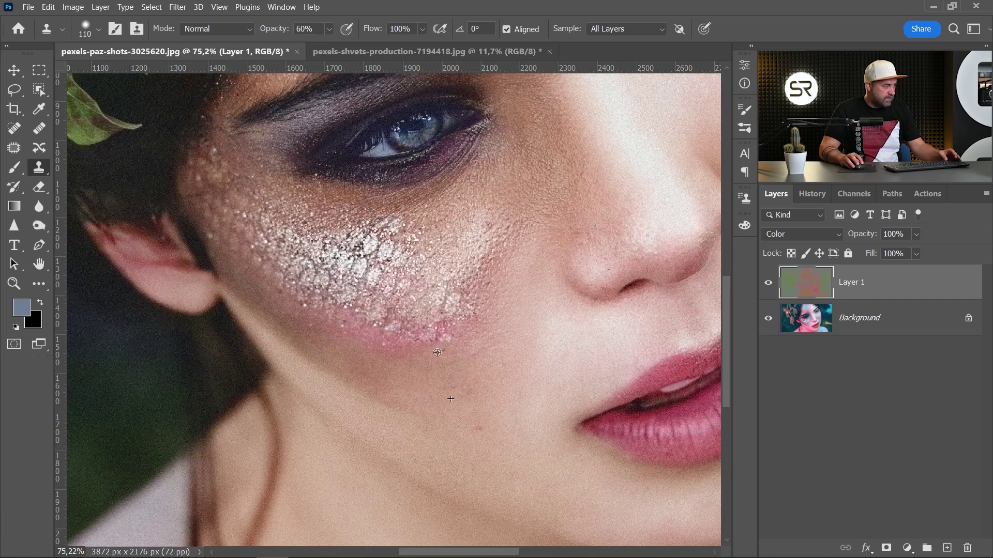
pyautogui.moveTo(430, 341)
pyautogui.mouseDown()
pyautogui.moveTo(410, 333)
pyautogui.moveTo(382, 346)
pyautogui.moveTo(343, 332)
pyautogui.mouseUp()
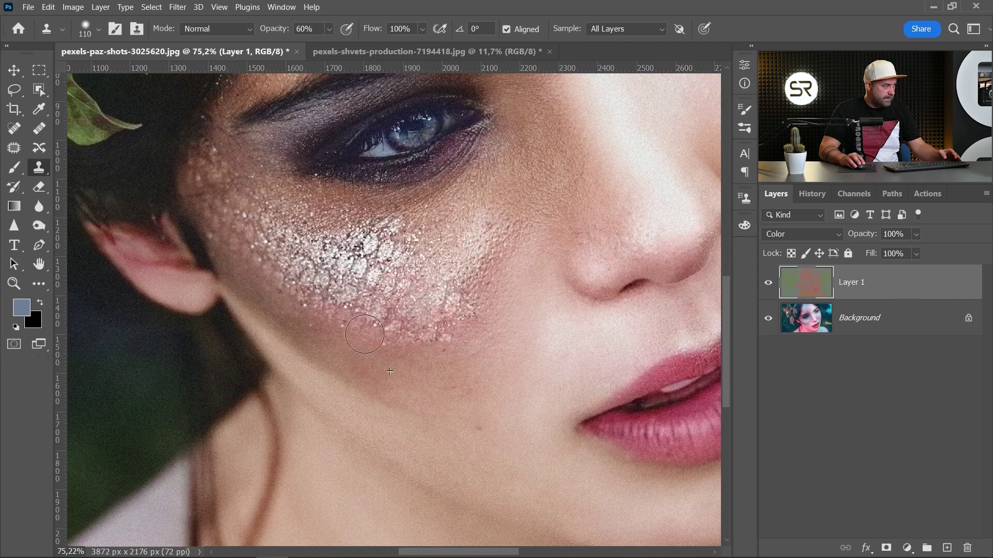
pyautogui.scroll(-10, 445, 340)
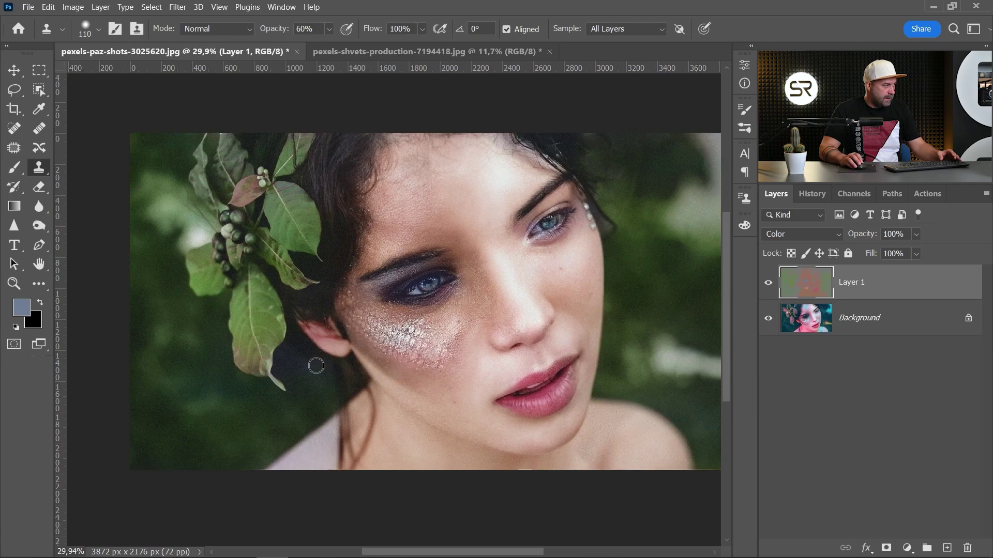
pyautogui.scroll(1, 329, 357)
# - Toggle Layer 1 to compare with the original, then add a white layer mask
pyautogui.click(768, 282)
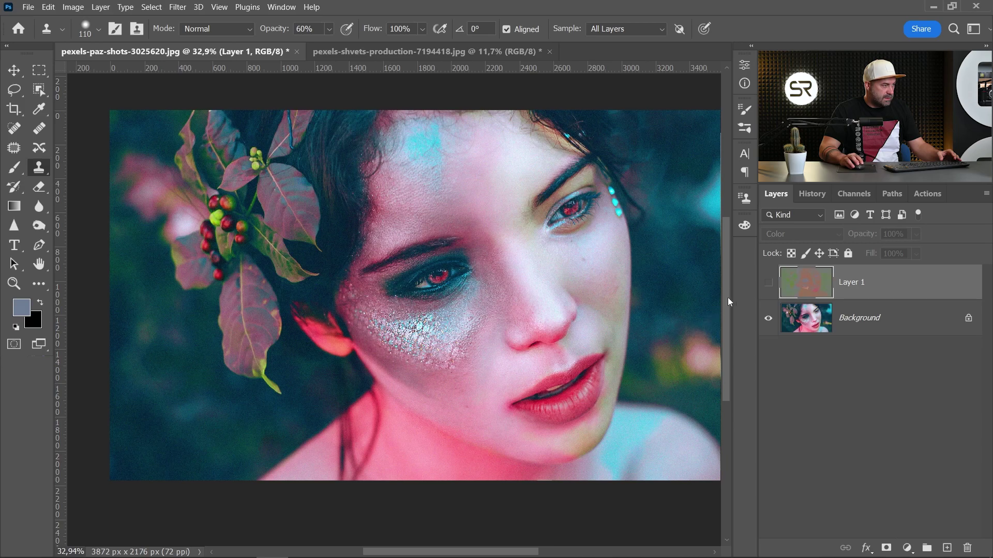
pyautogui.click(769, 282)
pyautogui.click(886, 548)
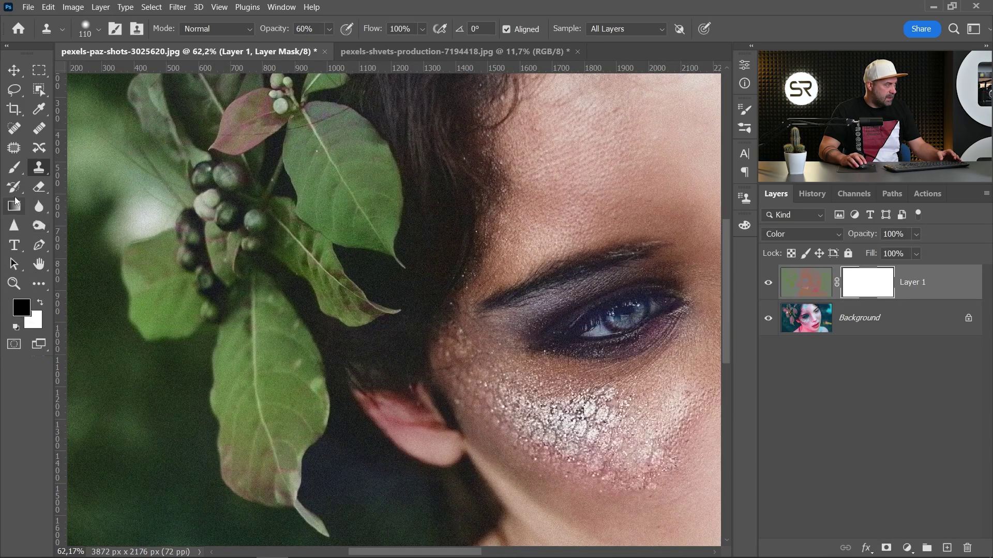
# - Paint black on Layer 1's mask with an ~83 px brush over each berry
pyautogui.click(14, 167)
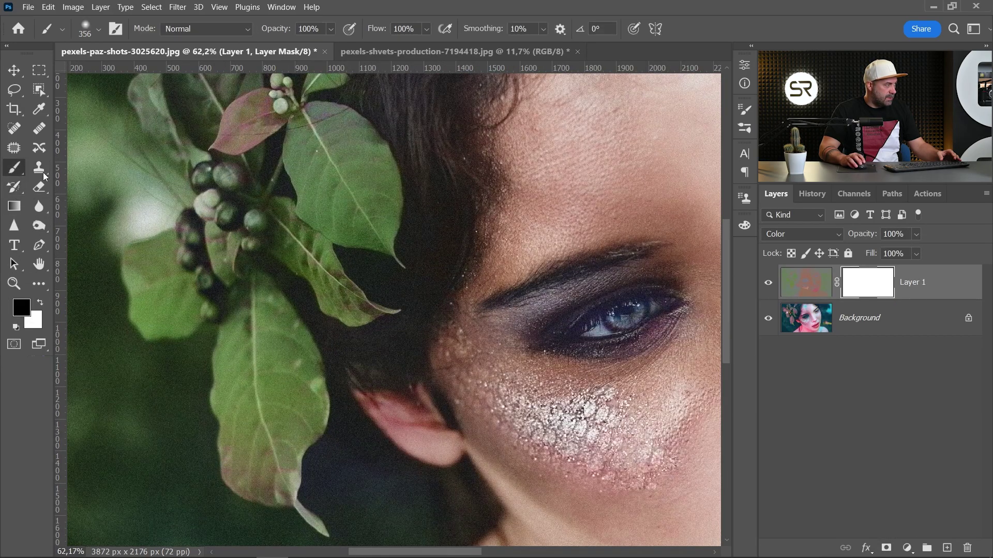
pyautogui.scroll(4, 275, 250)
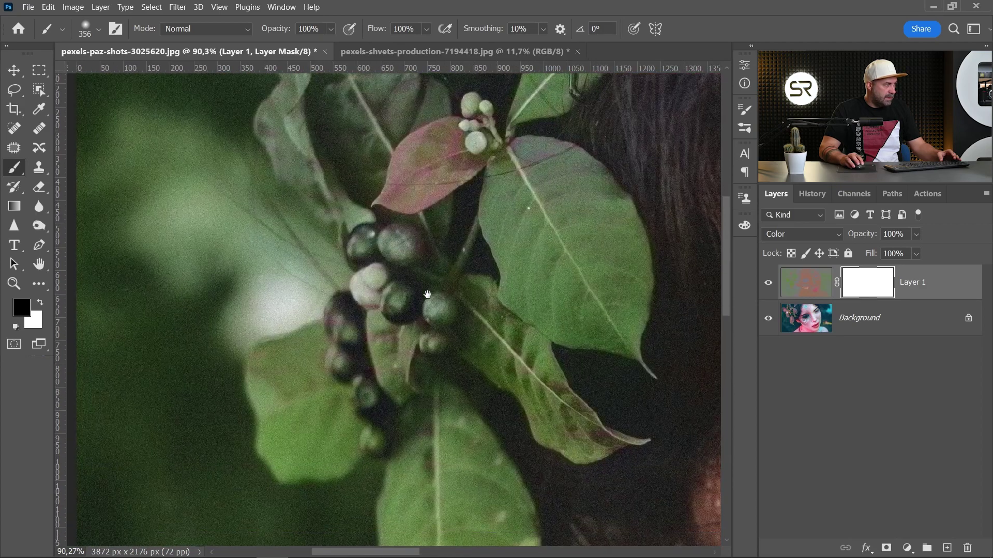
pyautogui.moveTo(400, 301)
pyautogui.mouseDown()
pyautogui.moveTo(370, 298)
pyautogui.moveTo(424, 316)
pyautogui.mouseUp()
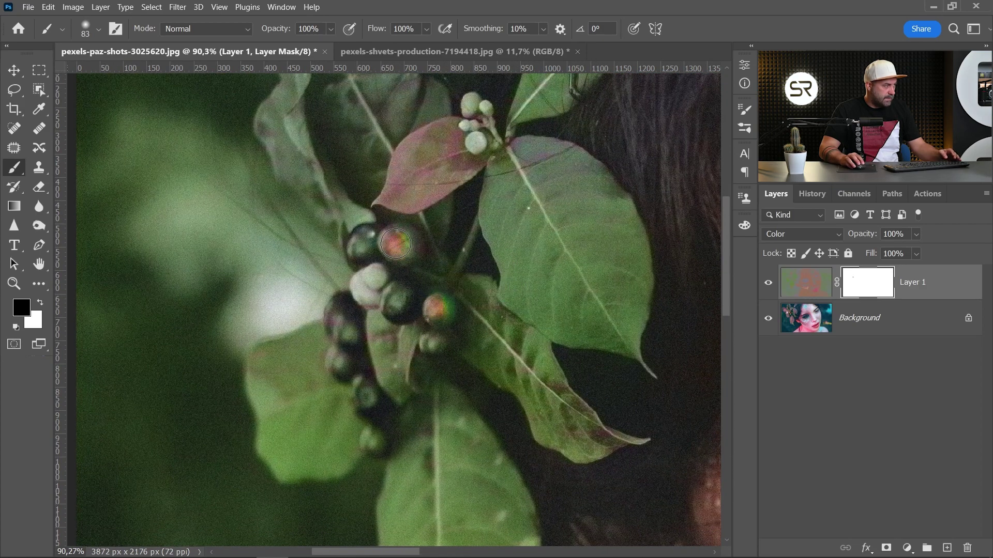
pyautogui.moveTo(367, 243); pyautogui.dragTo(362, 242)
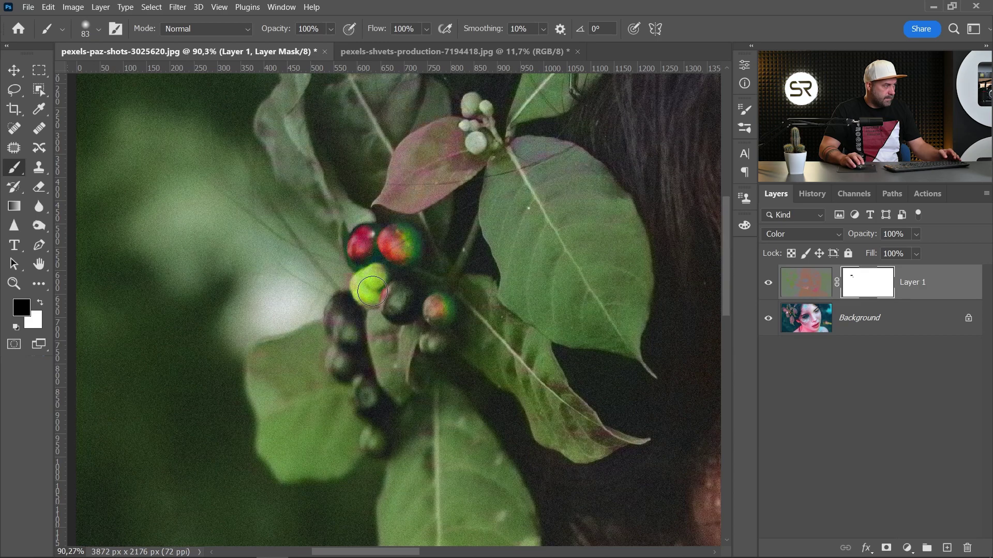
pyautogui.moveTo(403, 299); pyautogui.dragTo(400, 297)
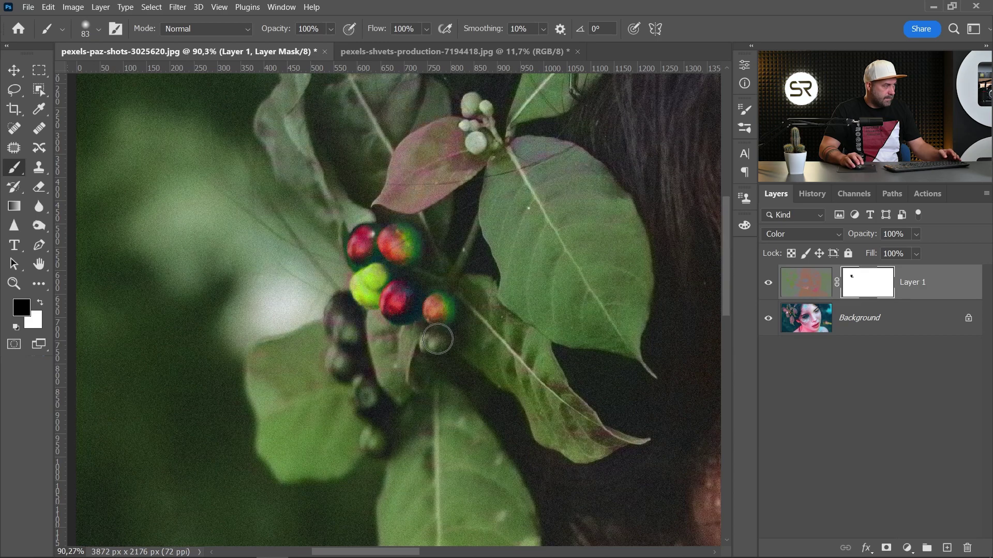
pyautogui.moveTo(342, 311)
pyautogui.mouseDown()
pyautogui.moveTo(353, 335)
pyautogui.moveTo(344, 316)
pyautogui.mouseUp()
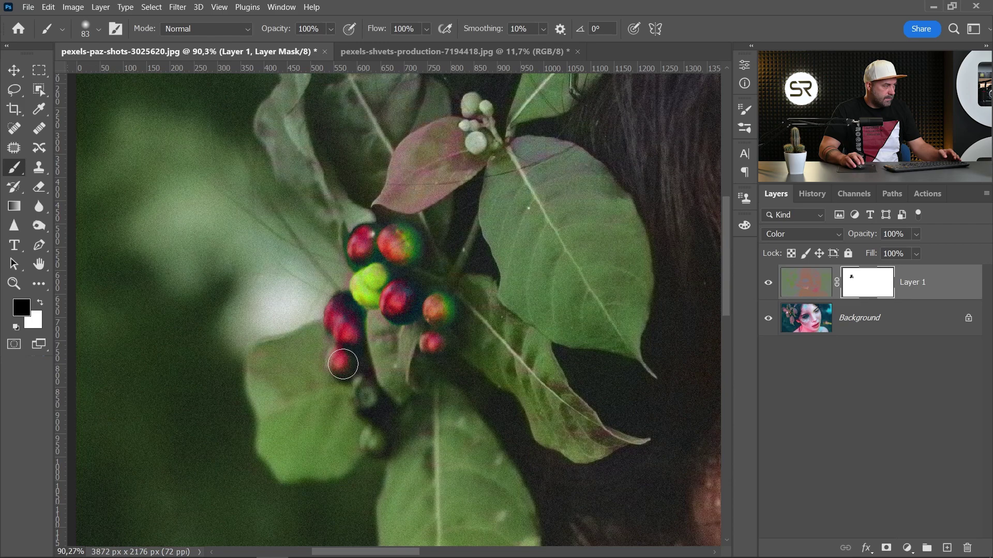
pyautogui.moveTo(374, 435); pyautogui.dragTo(396, 436)
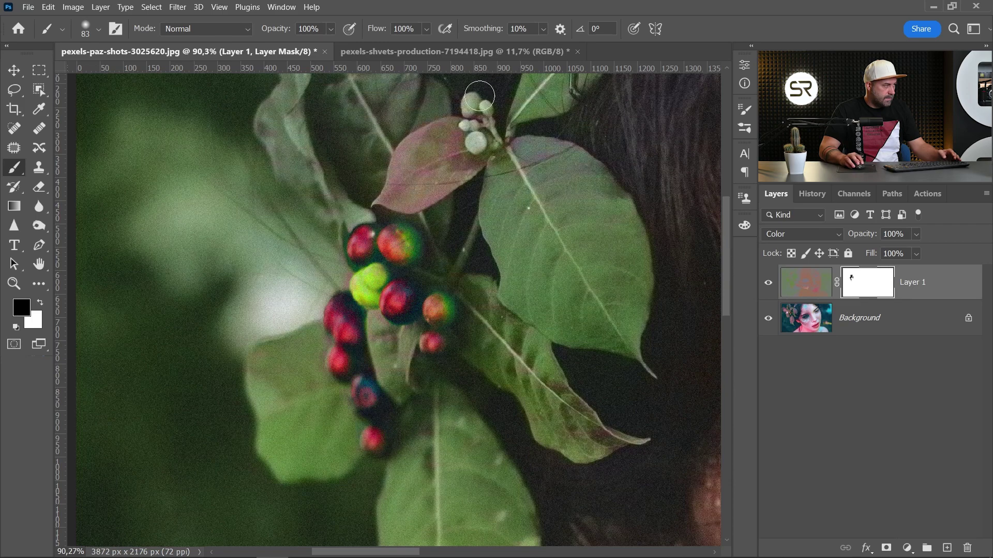
# - Shrink the brush to 50 px, recenter the portrait, and toggle the colour layer to compare
pyautogui.moveTo(479, 95); pyautogui.dragTo(467, 106)
pyautogui.scroll(-6, 477, 145)
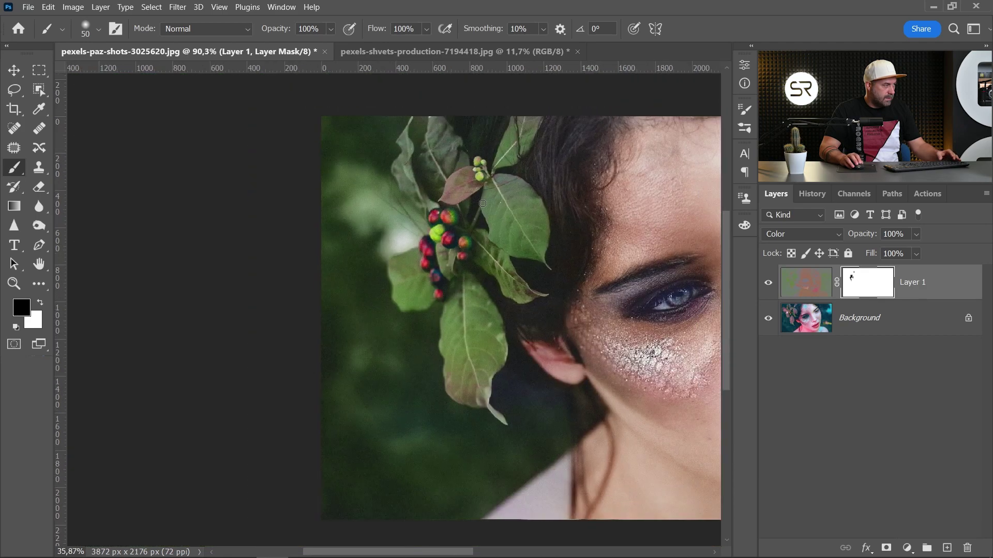
pyautogui.moveTo(414, 242); pyautogui.dragTo(364, 252)
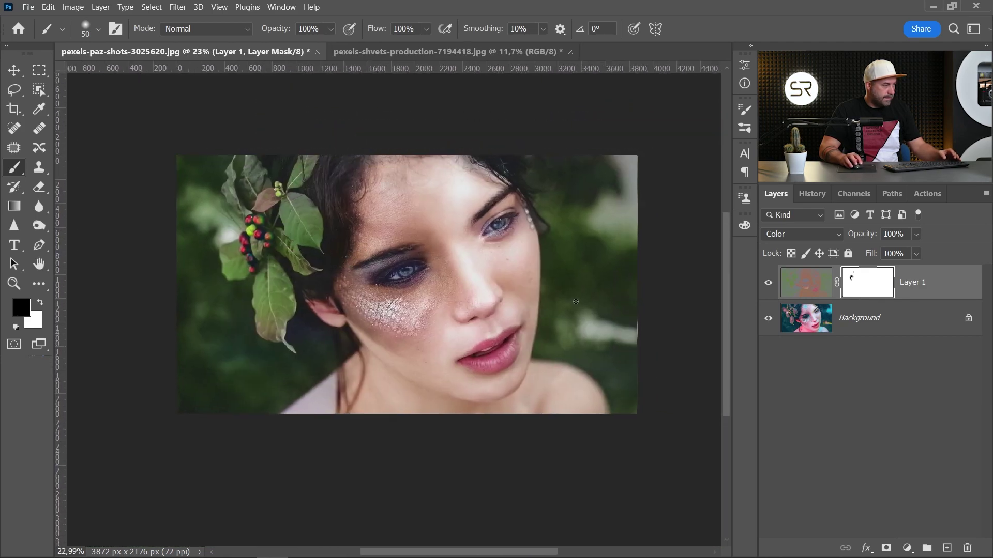
pyautogui.keyDown('alt'); pyautogui.click(768, 321); pyautogui.keyUp('alt')
pyautogui.keyDown('alt'); pyautogui.click(768, 320); pyautogui.keyUp('alt')
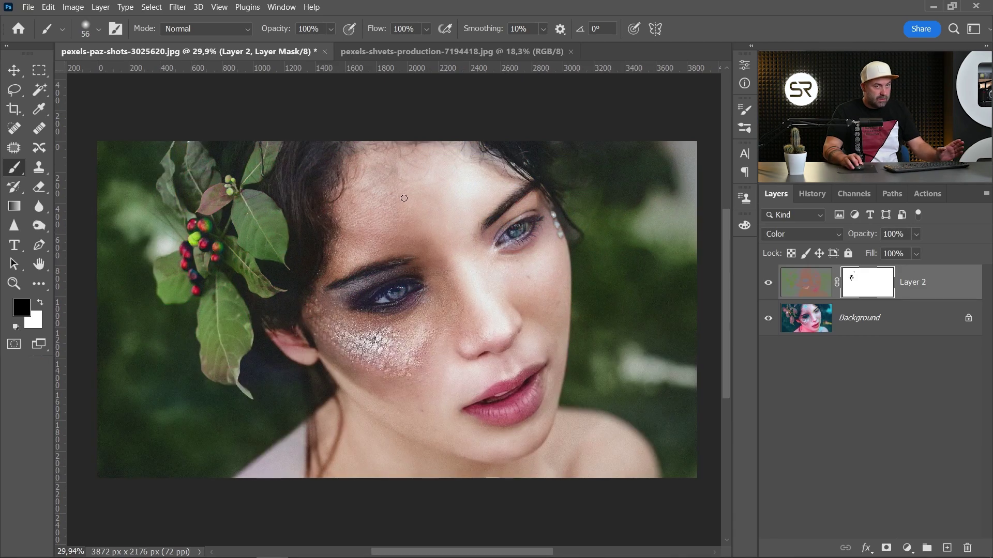
# - On pexels-shvets-production-7194418.jpg, open Neural Filters and preview Colorize
pyautogui.click(454, 50)
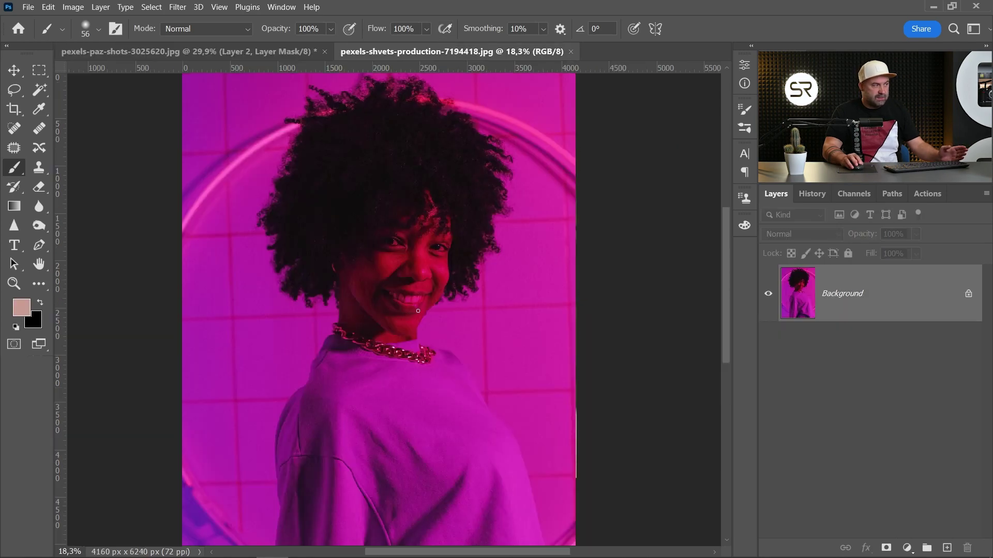
pyautogui.scroll(-3, 407, 285)
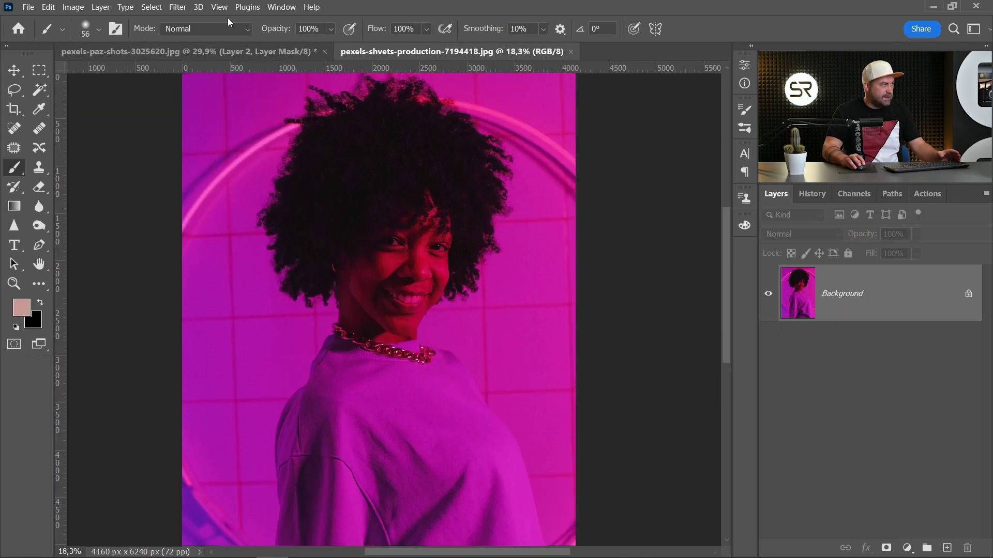
pyautogui.click(177, 8)
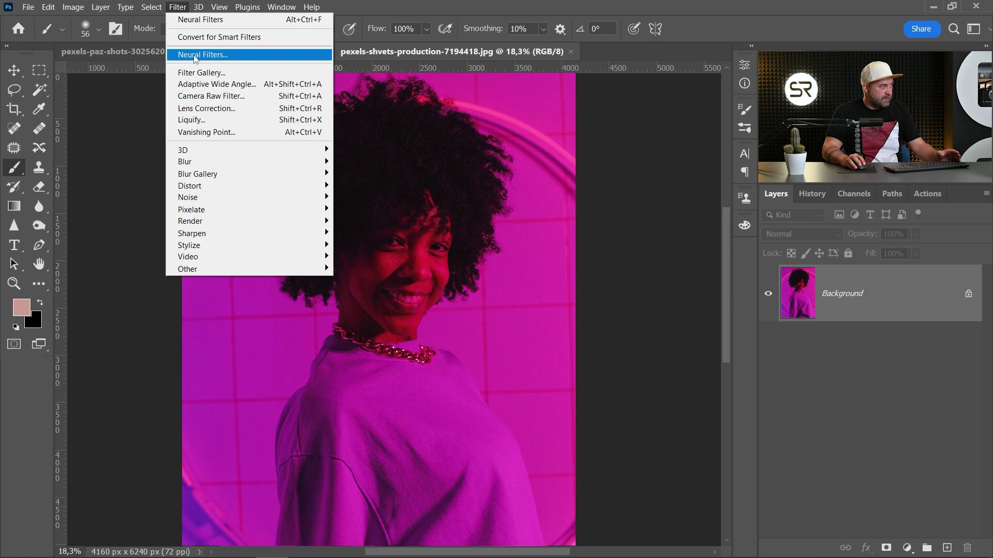
pyautogui.click(228, 60)
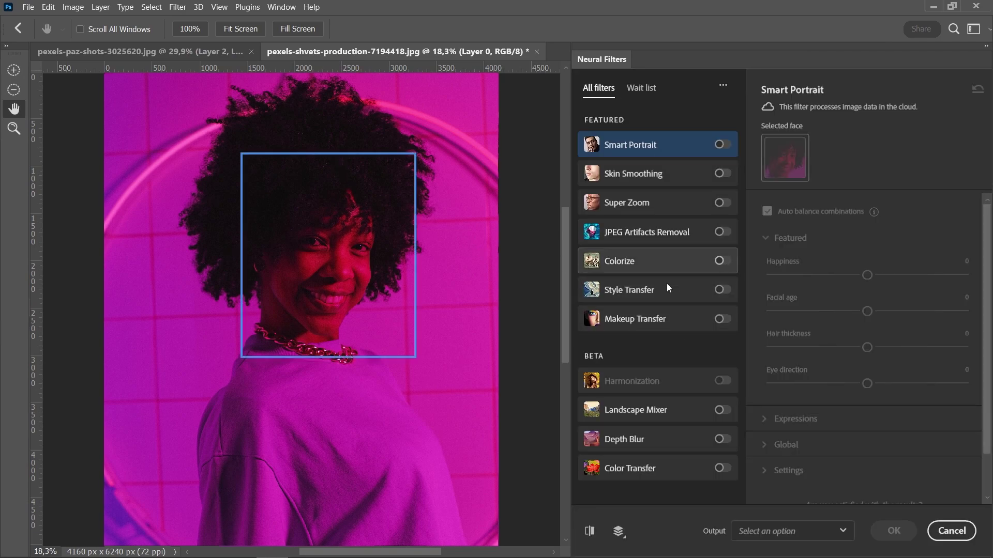
pyautogui.click(722, 261)
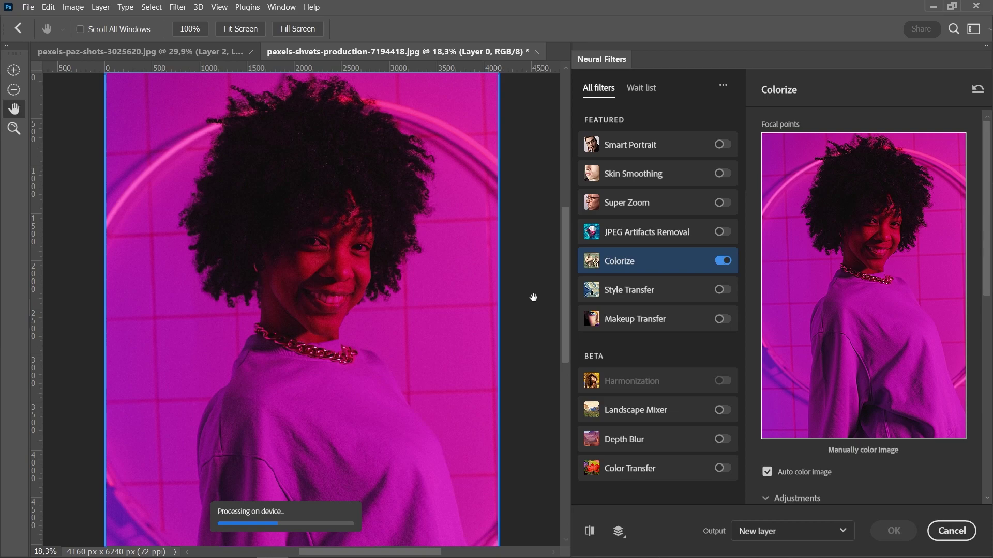
pyautogui.scroll(4, 326, 249)
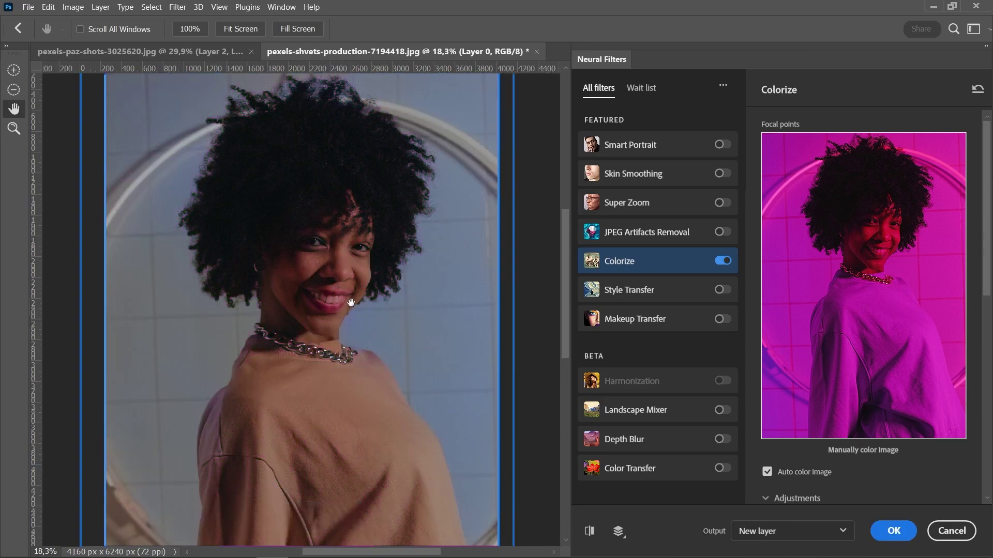
pyautogui.scroll(-4, 326, 250)
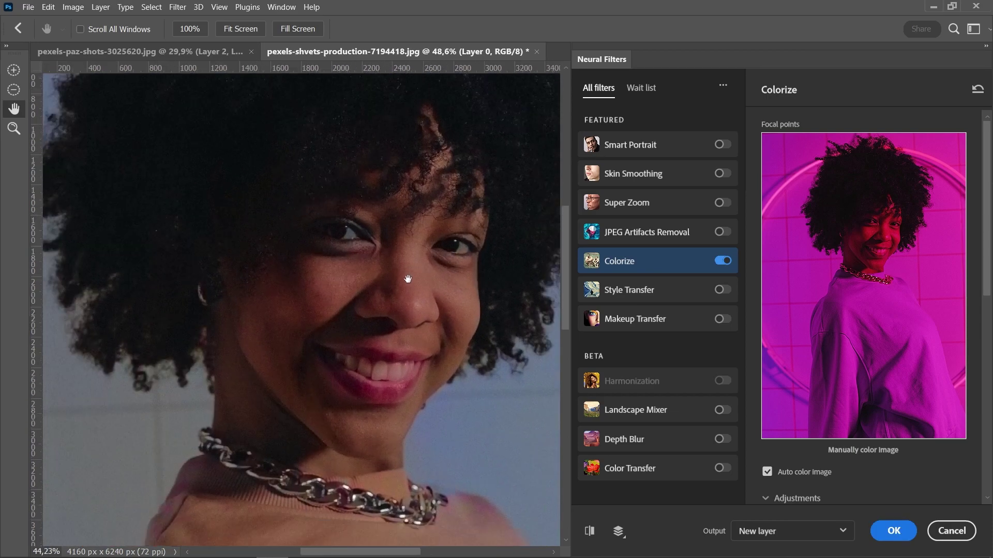
pyautogui.hscroll(1, 372, 263)
pyautogui.scroll(-2, 372, 263)
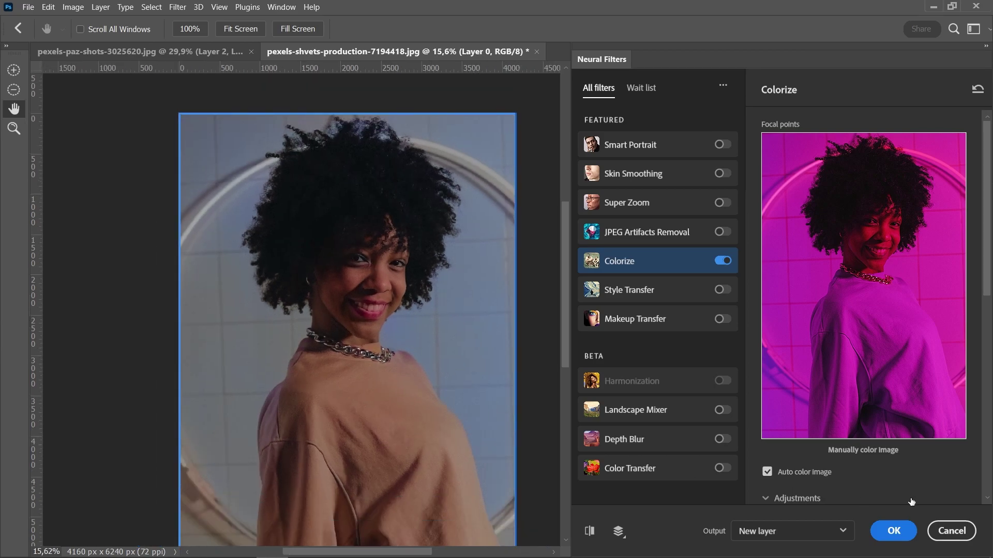
pyautogui.moveTo(988, 297); pyautogui.dragTo(988, 497)
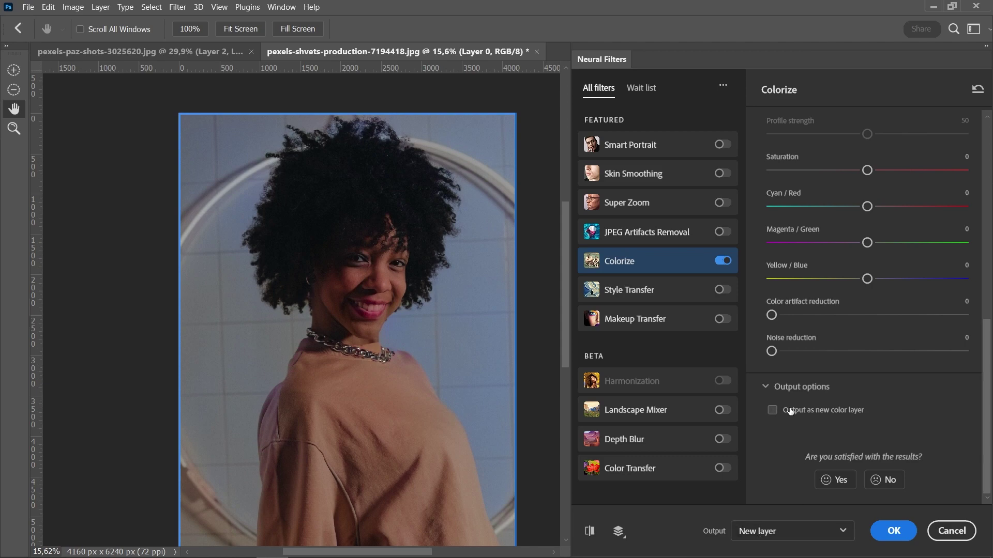
# - Apply the Colorize preview to the magenta portrait as new Layer 1
pyautogui.click(894, 532)
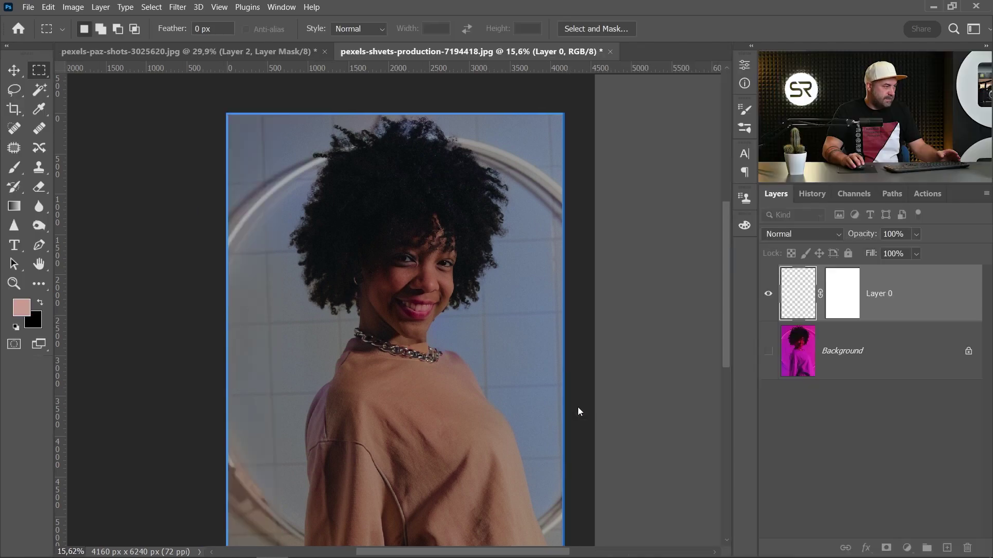
pyautogui.scroll(-1, 594, 372)
pyautogui.hscroll(2, 594, 373)
# - Select the Background and run Colorize again, adding its result as Layer 2
pyautogui.hotkey('alt', '[')
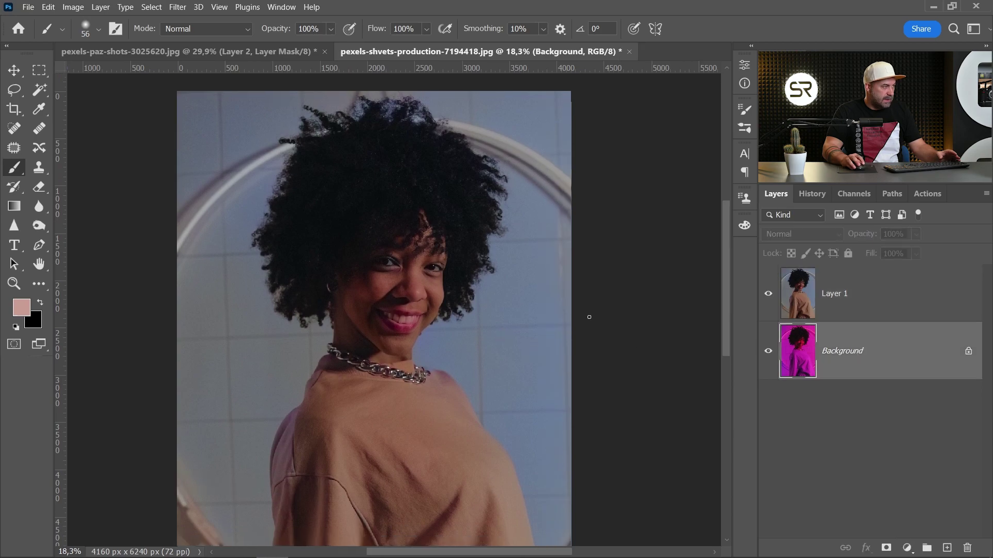
pyautogui.click(178, 7)
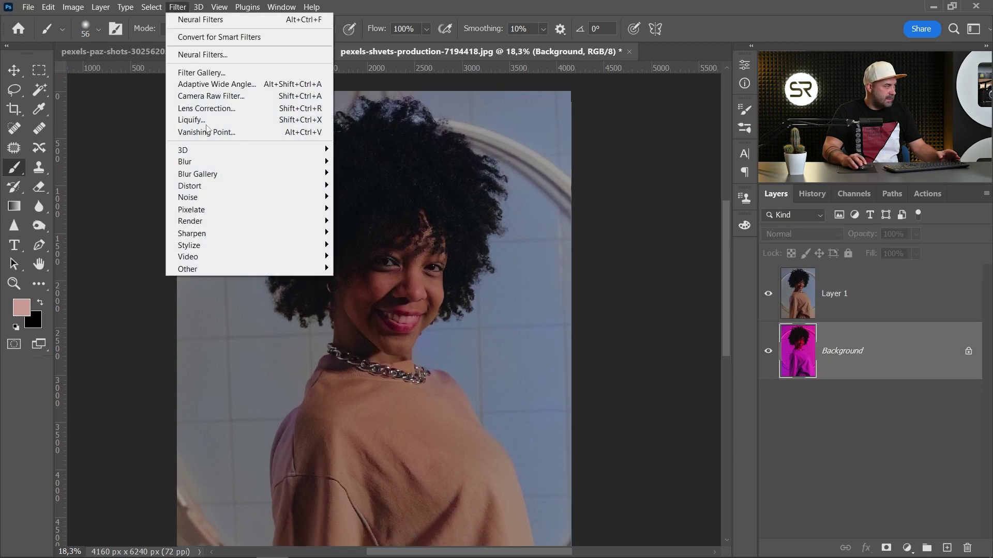
pyautogui.click(207, 54)
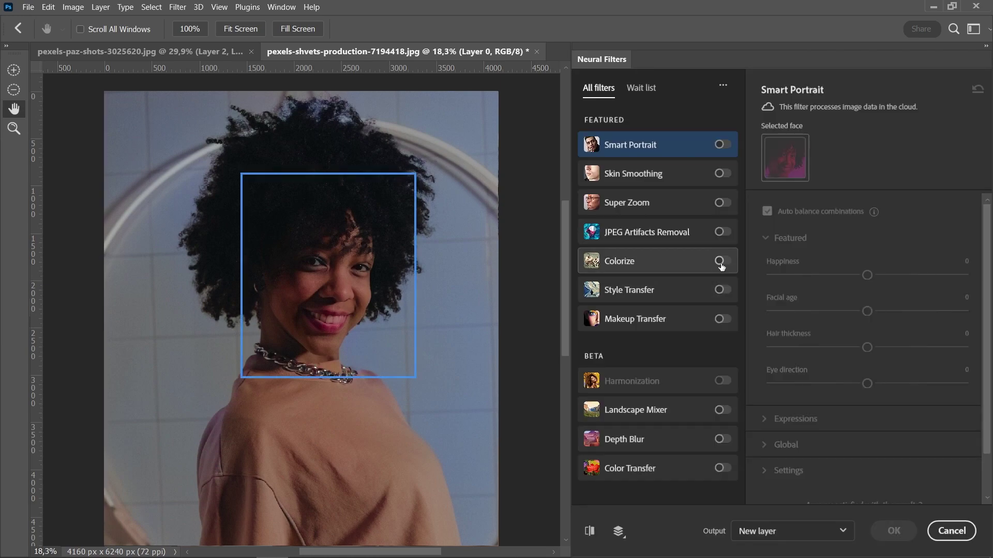
pyautogui.click(723, 261)
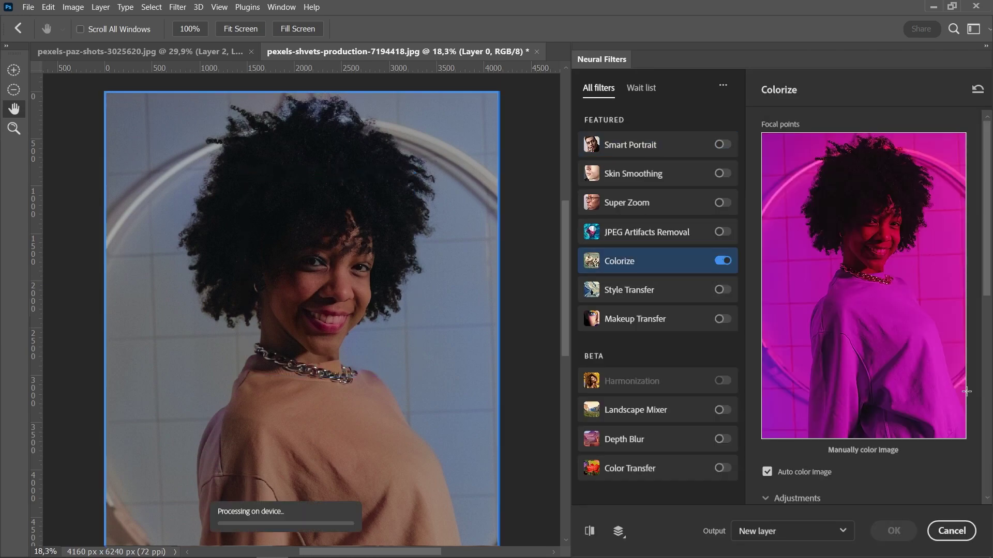
pyautogui.moveTo(988, 283); pyautogui.dragTo(989, 483)
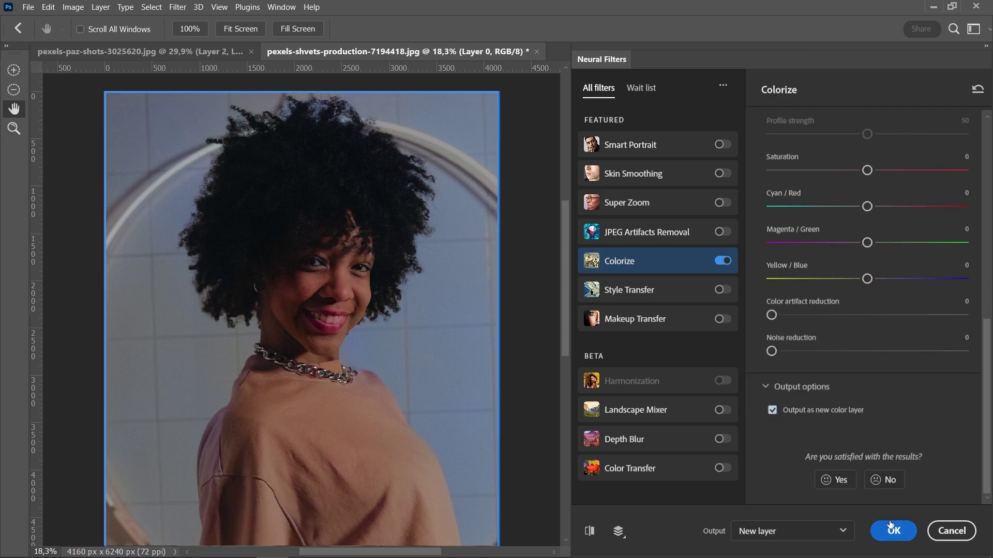
pyautogui.click(895, 531)
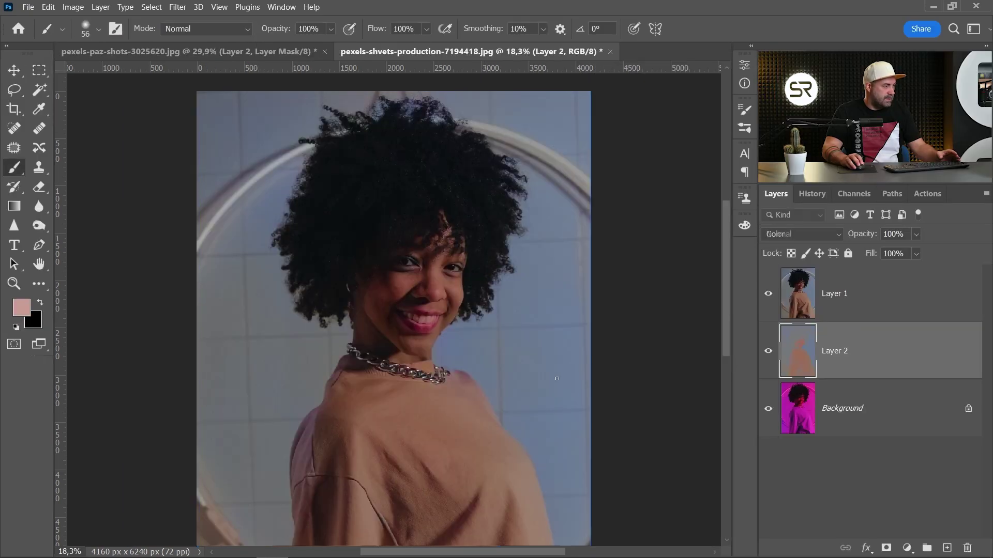
# - Toggle Layer 1 and Layer 2 visibility repeatedly to compare against the original
pyautogui.scroll(3, 496, 336)
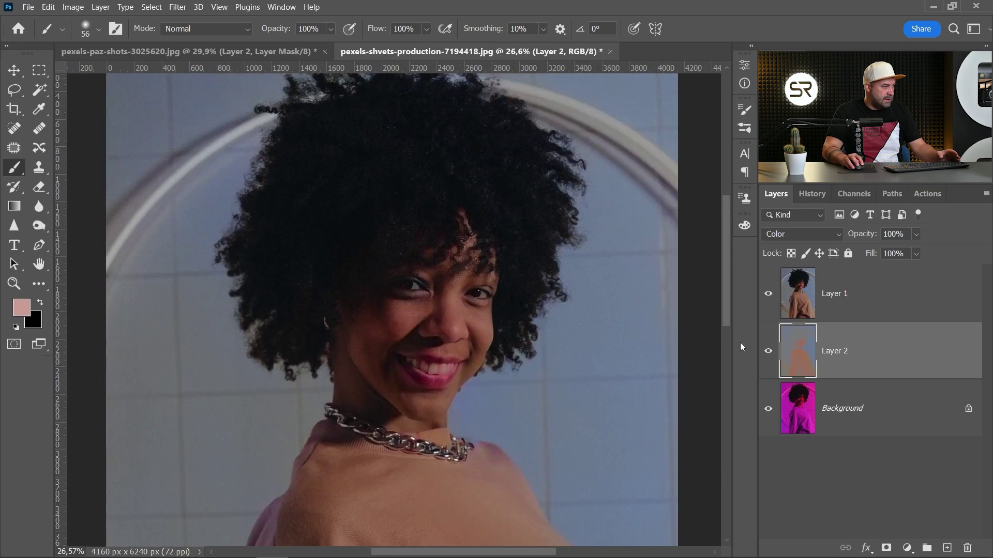
pyautogui.click(769, 351)
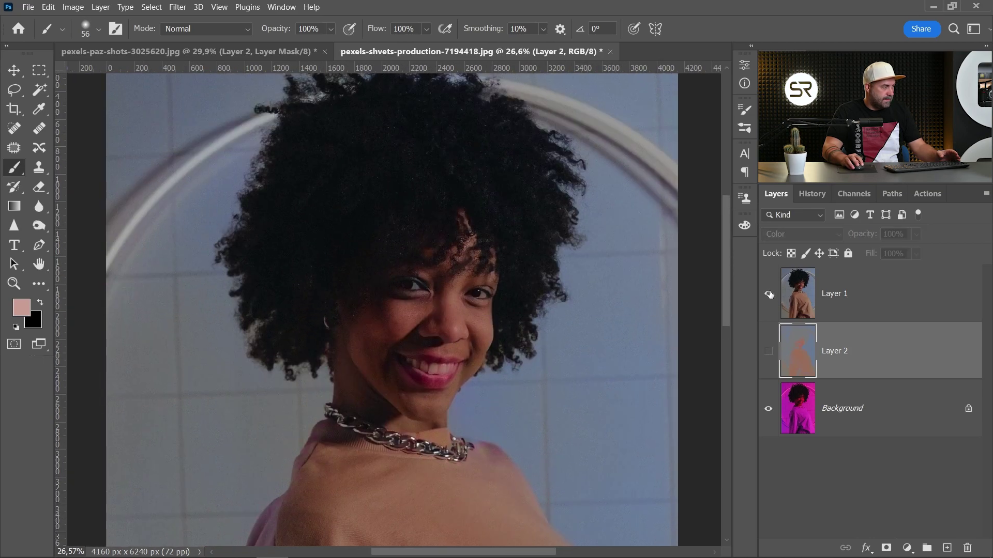
pyautogui.click(769, 294)
pyautogui.click(769, 352)
pyautogui.click(771, 354)
pyautogui.click(770, 351)
pyautogui.click(771, 350)
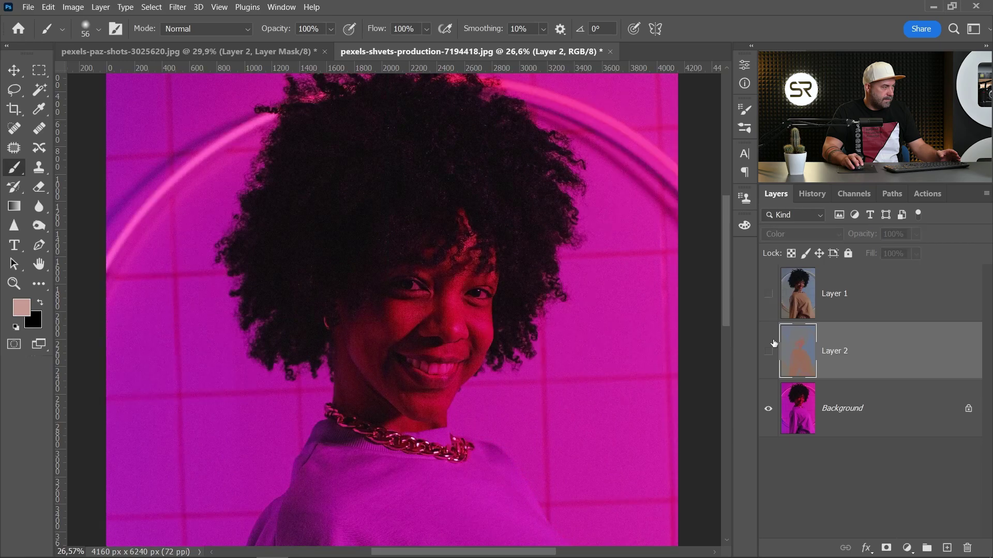
pyautogui.click(770, 349)
pyautogui.click(769, 351)
pyautogui.click(769, 294)
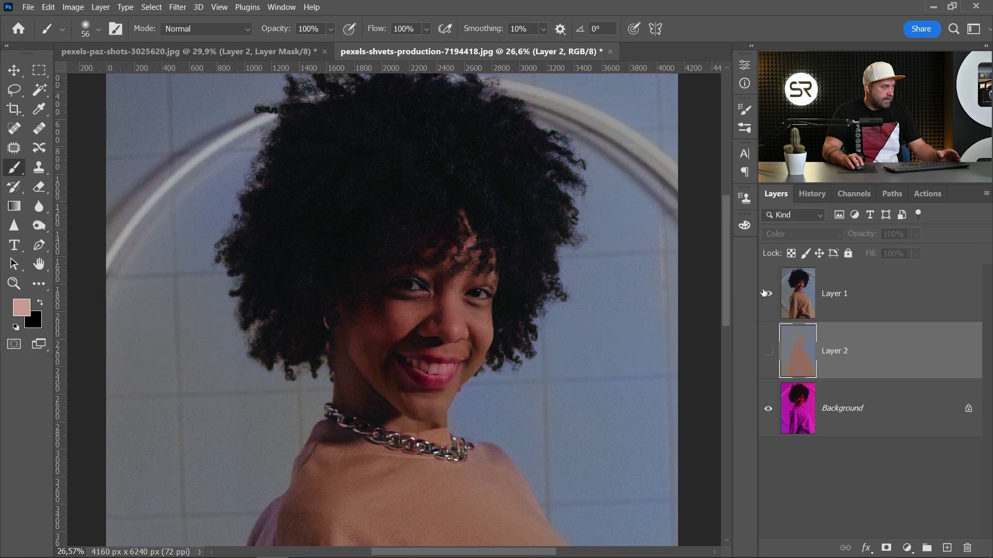
# - Make Layer 1 active and delete the colorized Layer 2
pyautogui.scroll(-1, 674, 288)
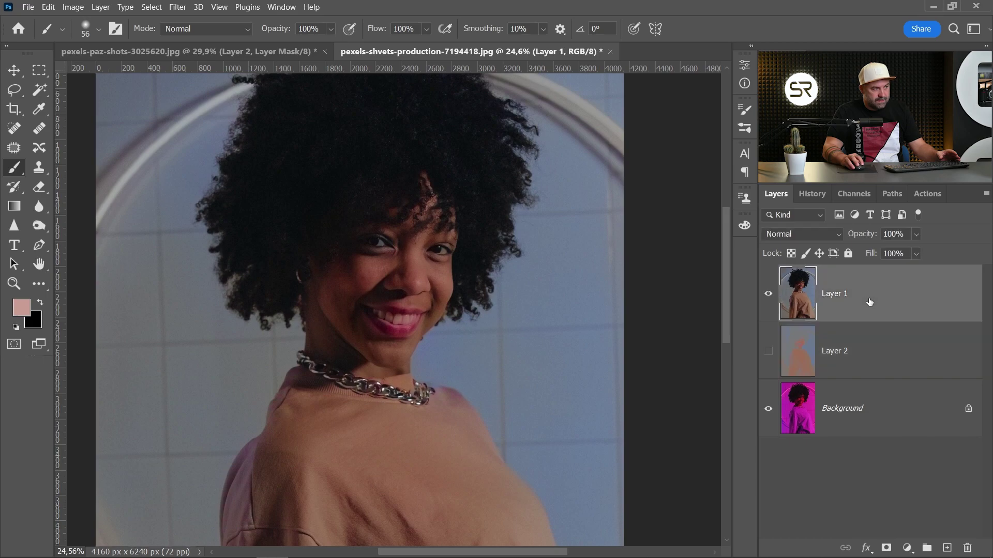
pyautogui.click(909, 291)
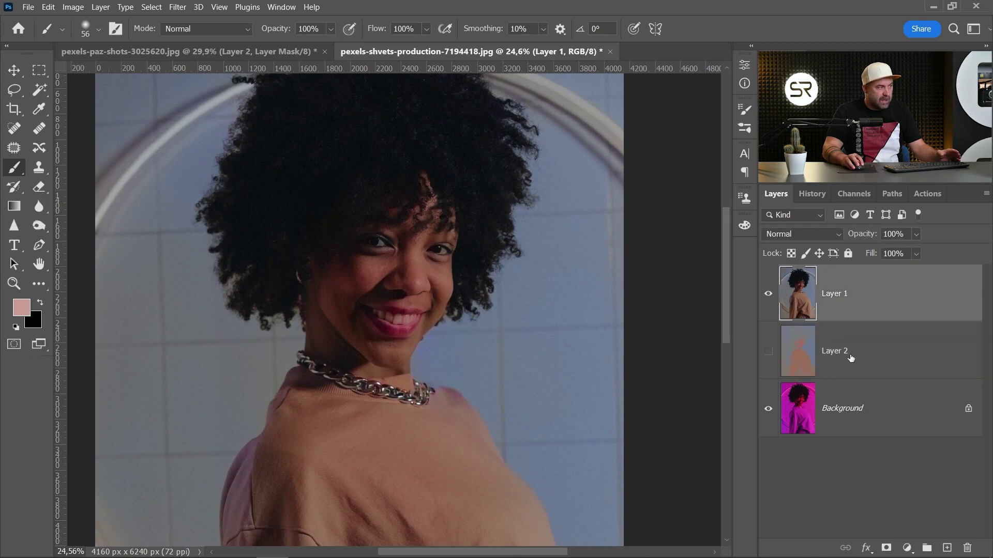
pyautogui.moveTo(838, 351); pyautogui.dragTo(969, 547)
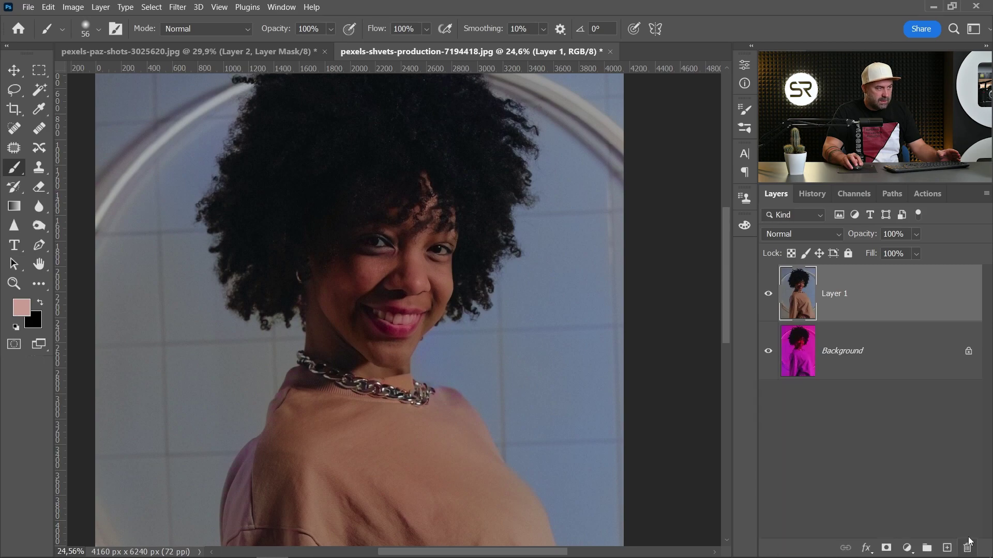
# - Pan and zoom around the portrait to inspect the hair, torso and photo edges
pyautogui.scroll(-5, 385, 293)
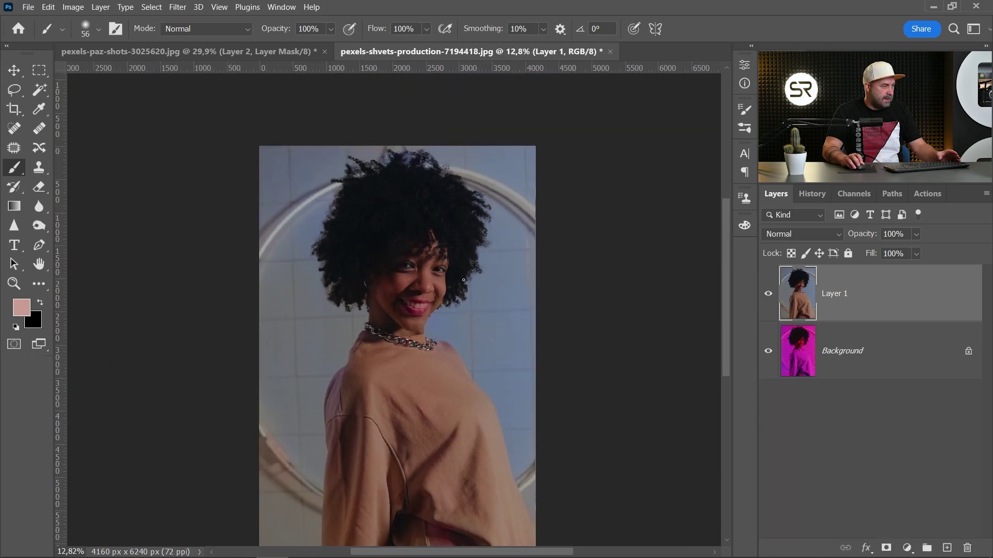
pyautogui.scroll(1, 448, 260)
pyautogui.scroll(4, 447, 260)
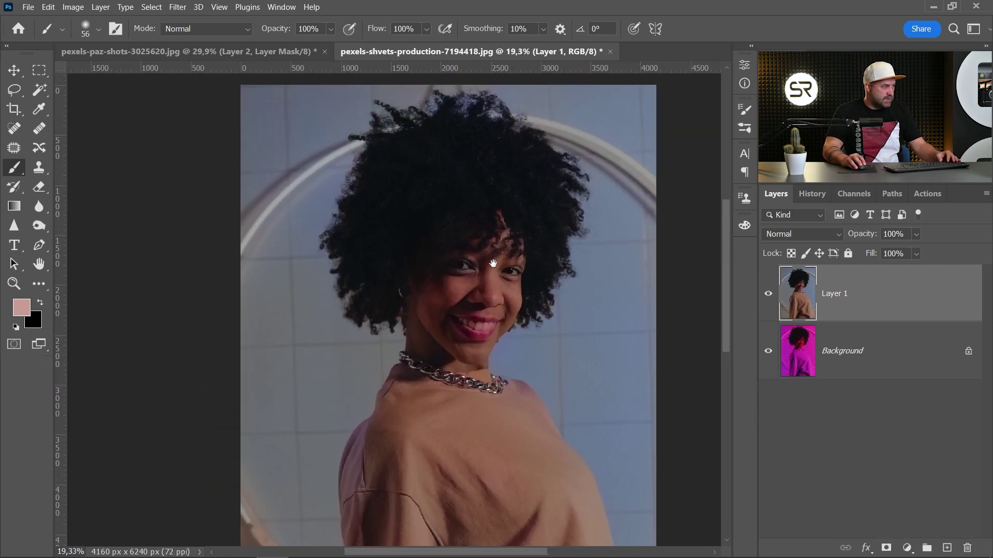
pyautogui.moveTo(527, 220); pyautogui.dragTo(501, 263)
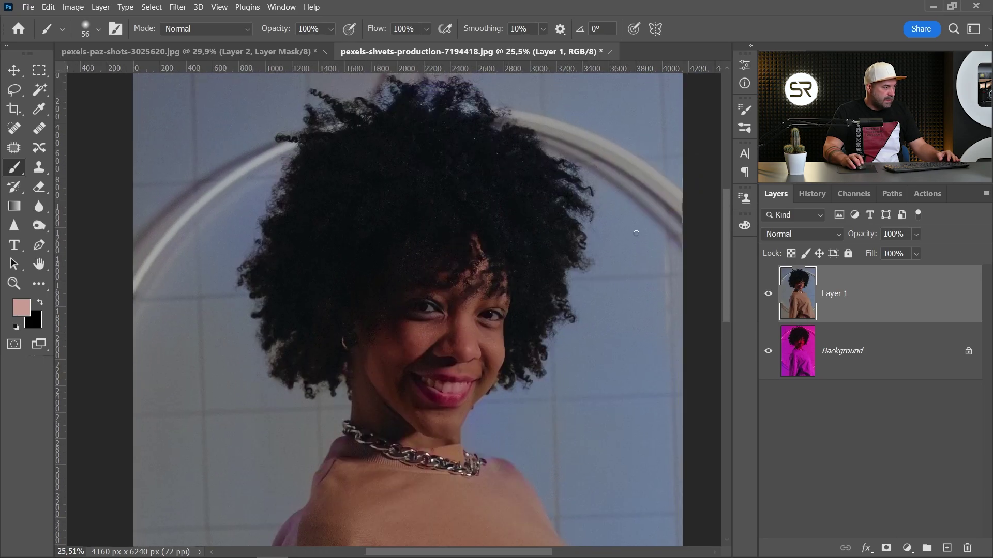
pyautogui.moveTo(202, 167); pyautogui.dragTo(241, 324)
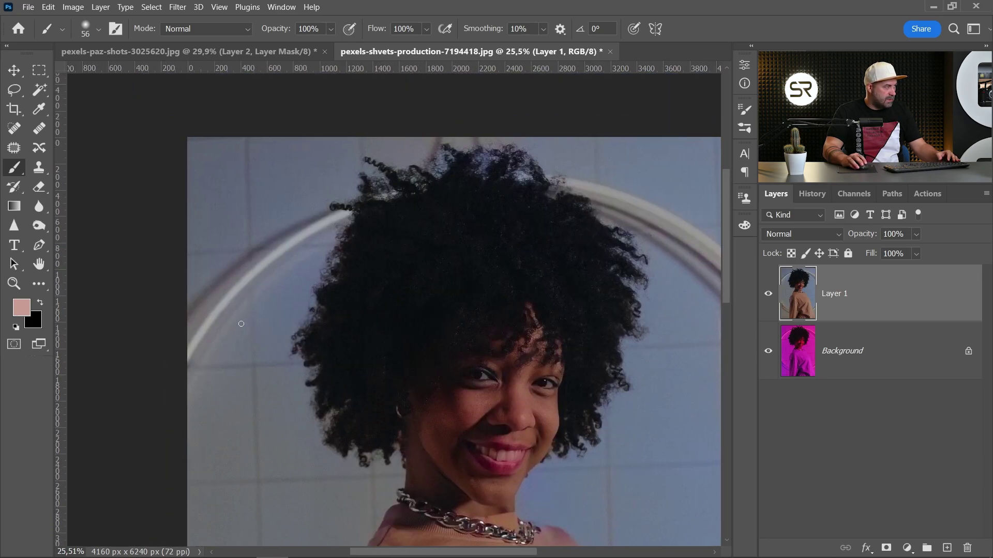
pyautogui.scroll(-3, 382, 374)
pyautogui.moveTo(450, 415); pyautogui.dragTo(575, 192)
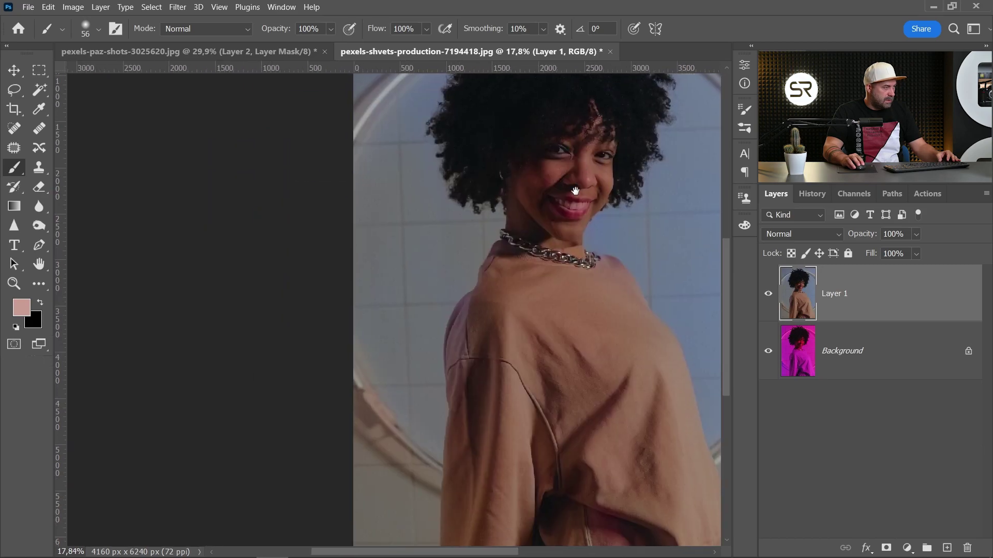
pyautogui.moveTo(395, 375); pyautogui.dragTo(423, 348)
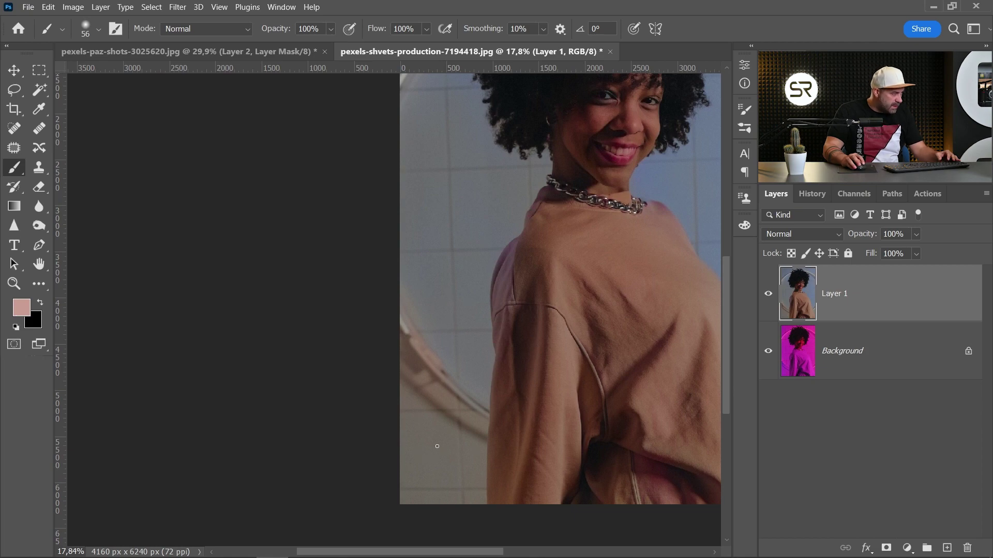
pyautogui.moveTo(499, 282); pyautogui.dragTo(465, 403)
pyautogui.scroll(-1, 501, 274)
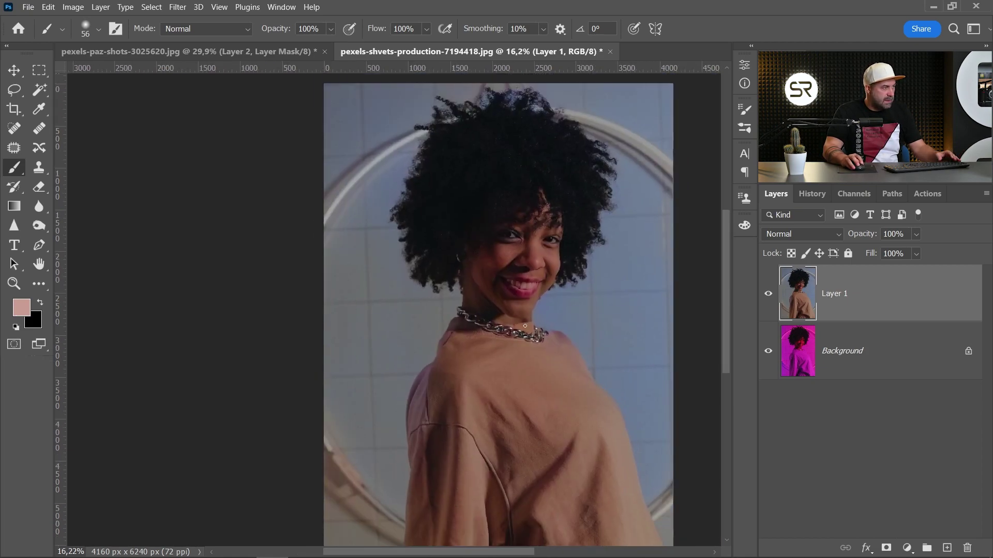
# - Add a new empty Layer 2 and set its blend mode to Color
pyautogui.click(948, 548)
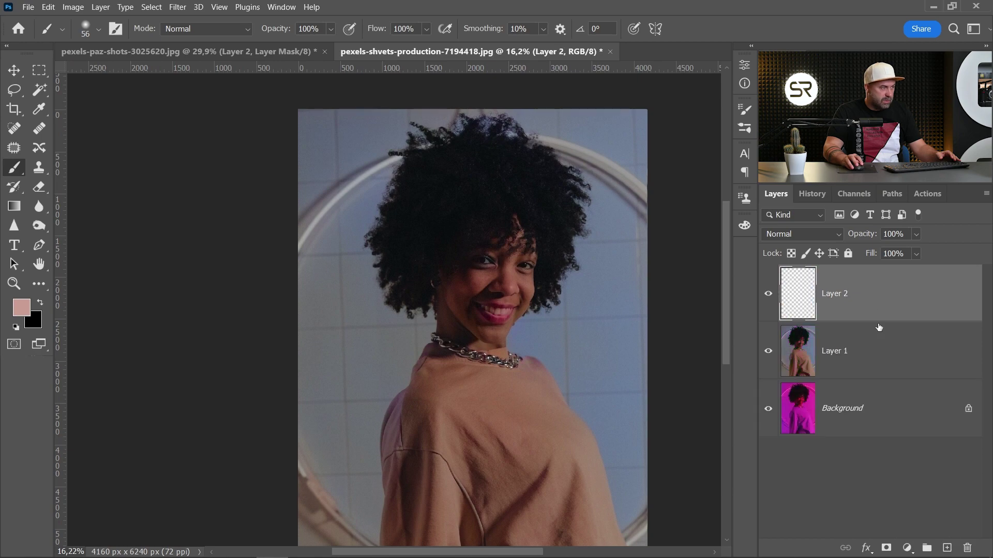
pyautogui.click(803, 355)
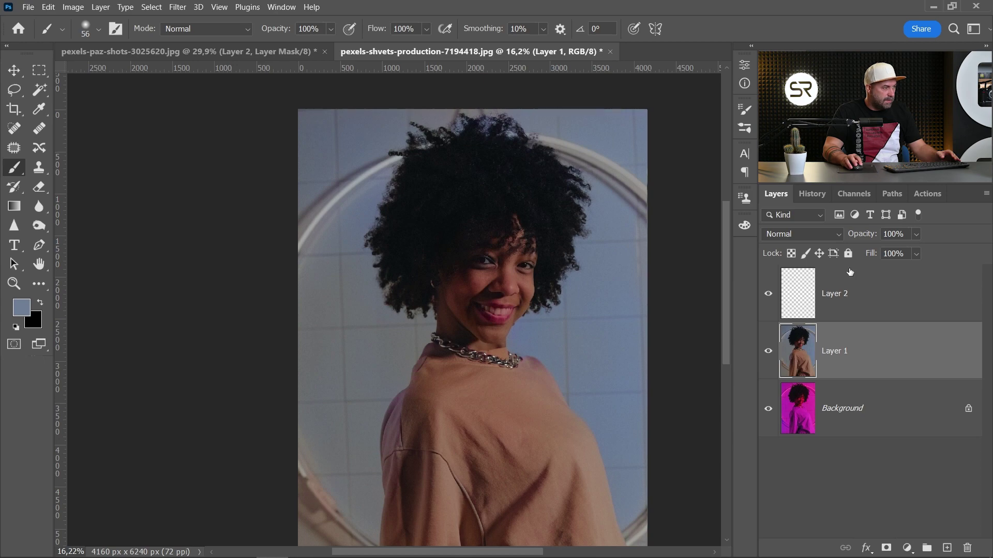
pyautogui.click(813, 296)
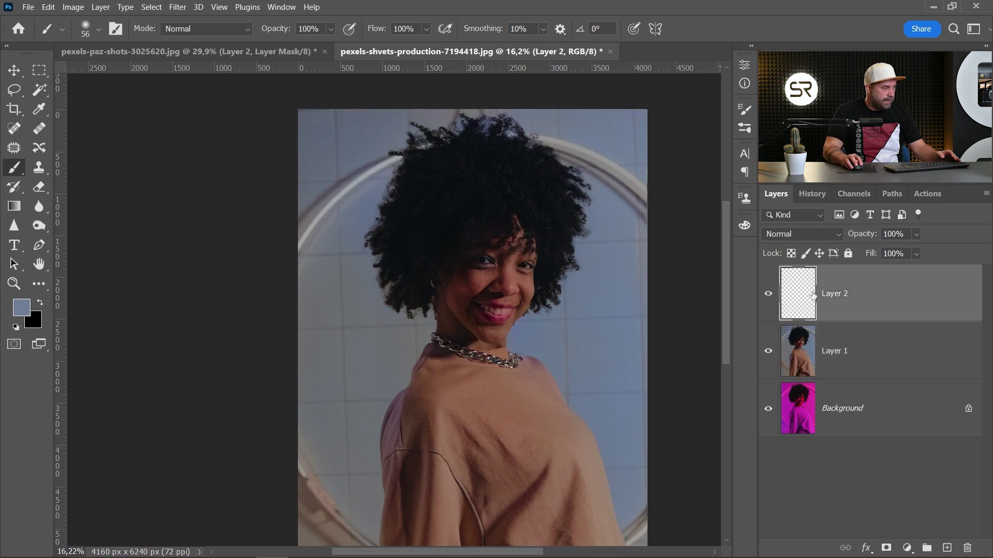
pyautogui.click(792, 234)
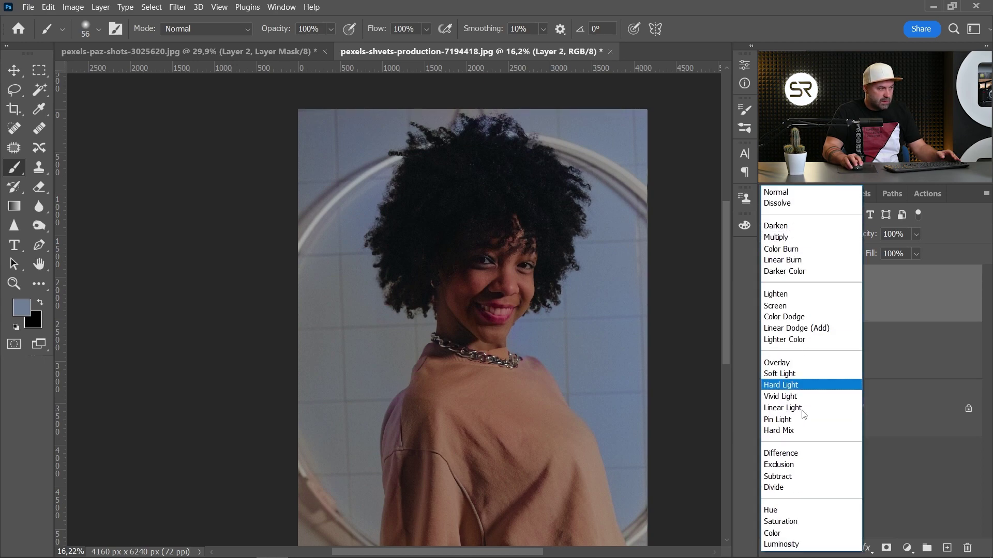
pyautogui.click(791, 533)
# - With an enlarged brush, paint blue-grey over the wall left of the woman
pyautogui.moveTo(366, 304)
pyautogui.mouseDown()
pyautogui.moveTo(355, 294)
pyautogui.moveTo(383, 292)
pyautogui.mouseUp()
pyautogui.moveTo(316, 365)
pyautogui.mouseDown()
pyautogui.moveTo(340, 293)
pyautogui.moveTo(354, 348)
pyautogui.moveTo(377, 349)
pyautogui.moveTo(342, 389)
pyautogui.moveTo(316, 386)
pyautogui.mouseUp()
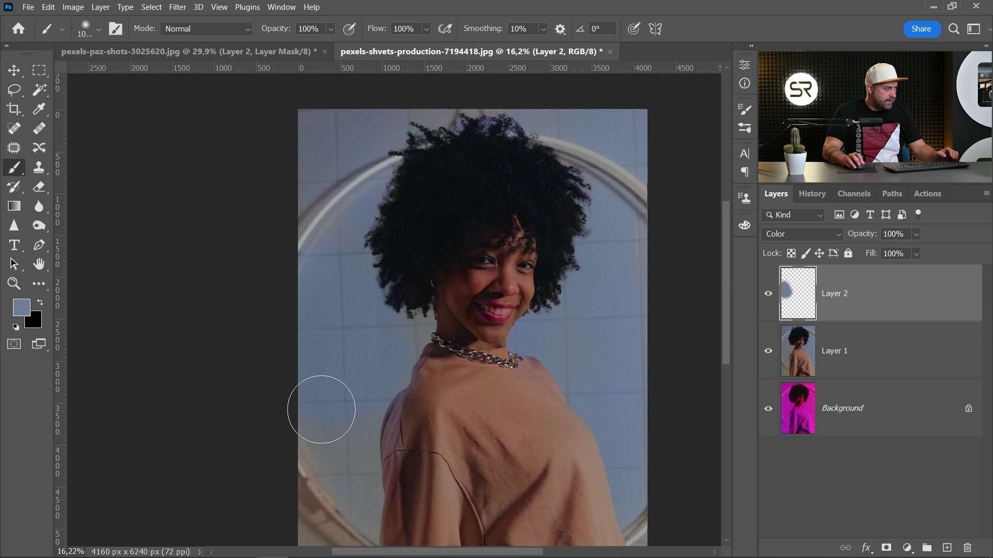
pyautogui.scroll(3, 421, 299)
pyautogui.press('[')
pyautogui.press('[')
pyautogui.press('[')
pyautogui.press('[')
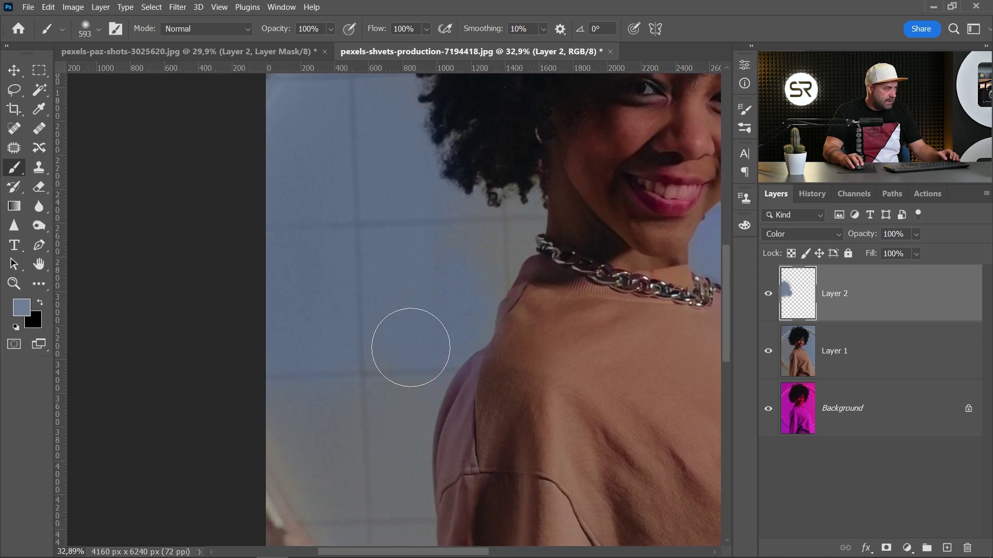
pyautogui.scroll(3, 417, 336)
pyautogui.scroll(-3, 430, 340)
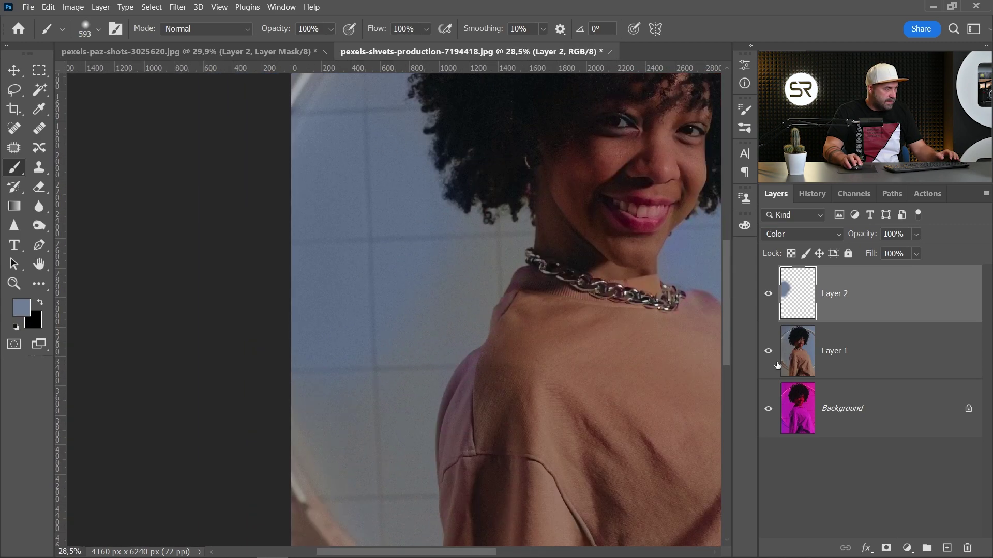
pyautogui.click(844, 350)
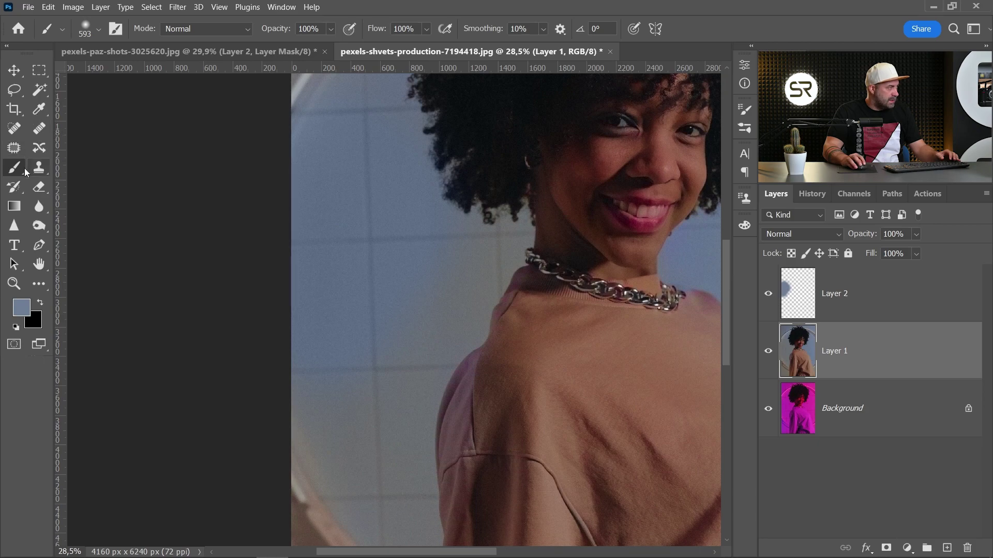
# - Select the woman with the Object Selection Tool
pyautogui.click(38, 91)
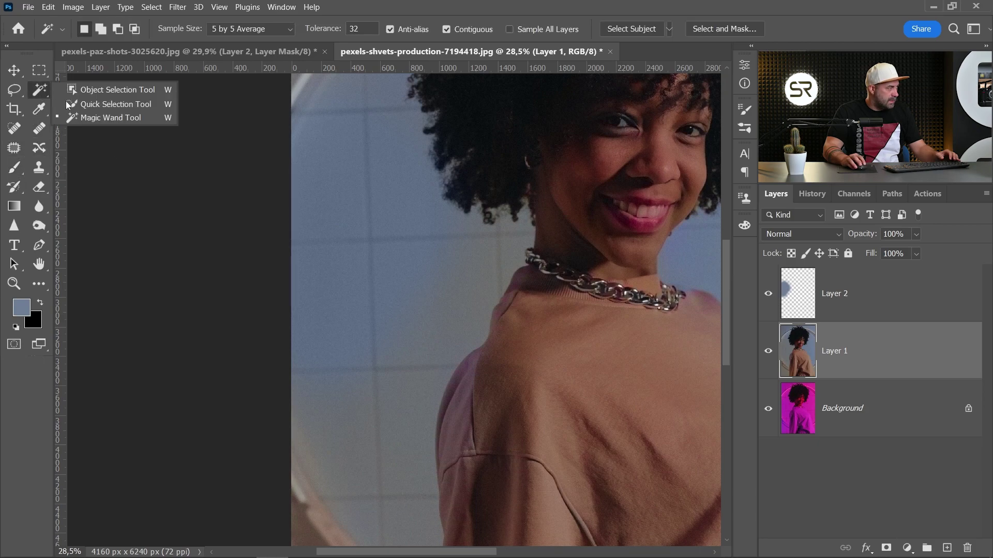
pyautogui.click(110, 90)
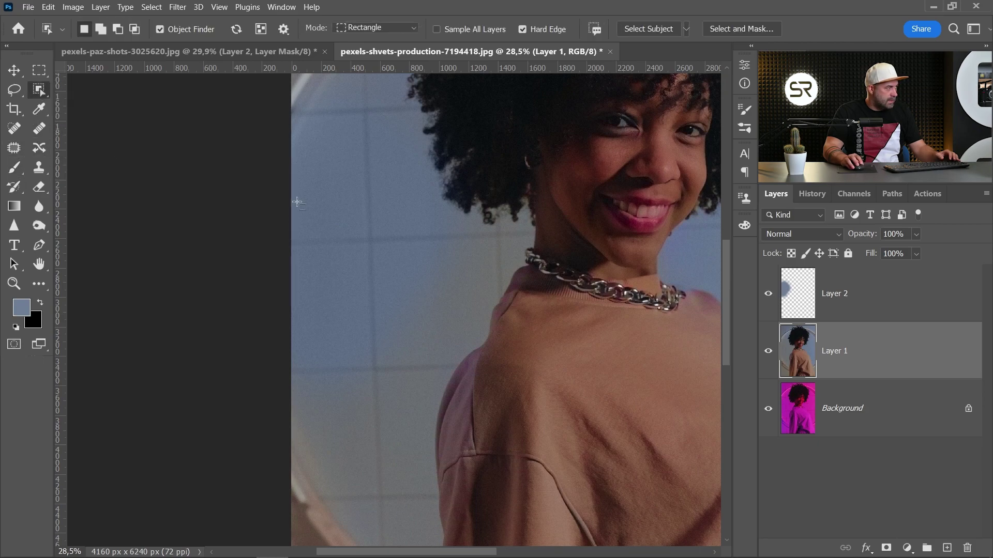
pyautogui.scroll(-2, 404, 269)
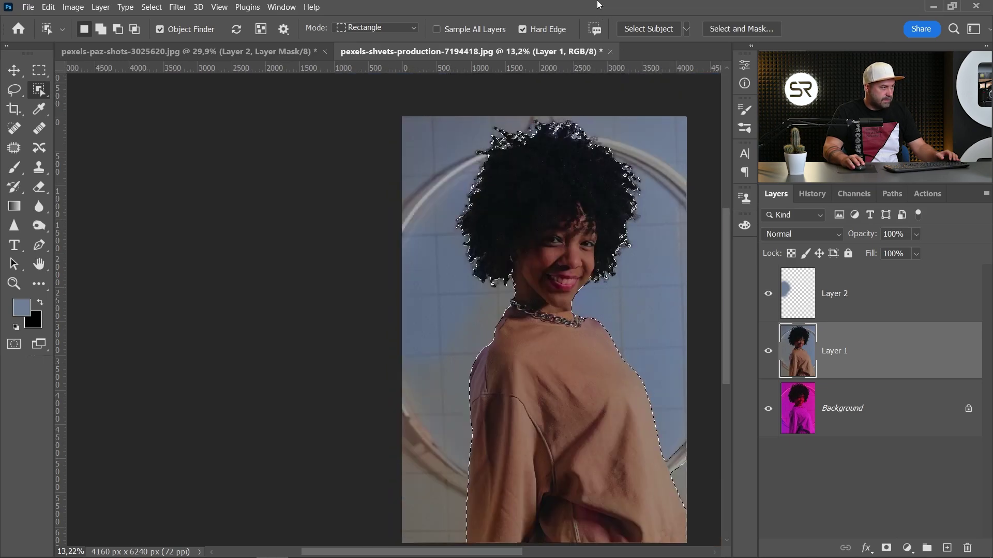
pyautogui.click(492, 405)
pyautogui.scroll(-1, 483, 333)
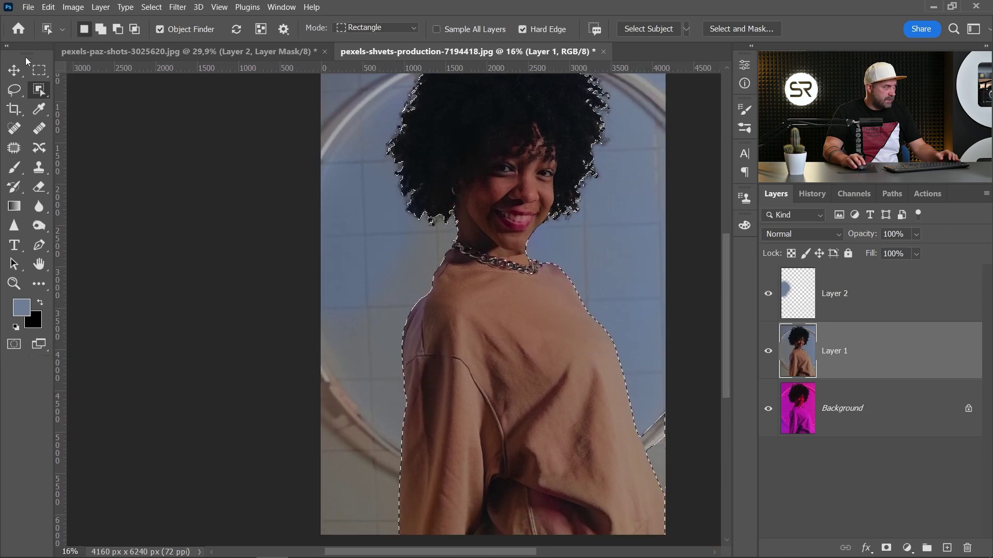
# - Invert the selection with Select Inverse so only the background is selected
pyautogui.click(39, 70)
pyautogui.rightClick(510, 327)
pyautogui.click(548, 92)
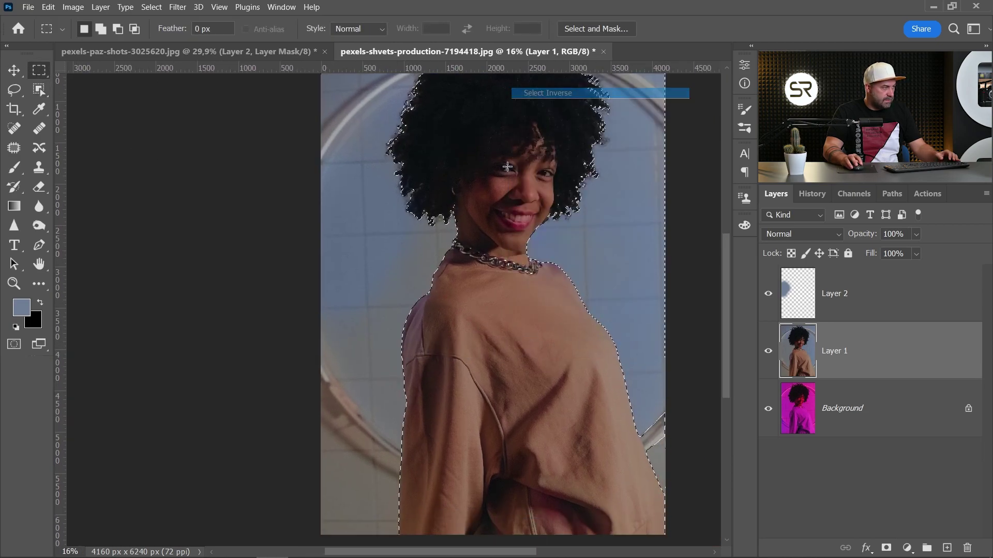
pyautogui.scroll(1, 450, 329)
# - On Layer 2, brush blue-grey over the wall left of the woman
pyautogui.click(804, 295)
pyautogui.scroll(-1, 431, 326)
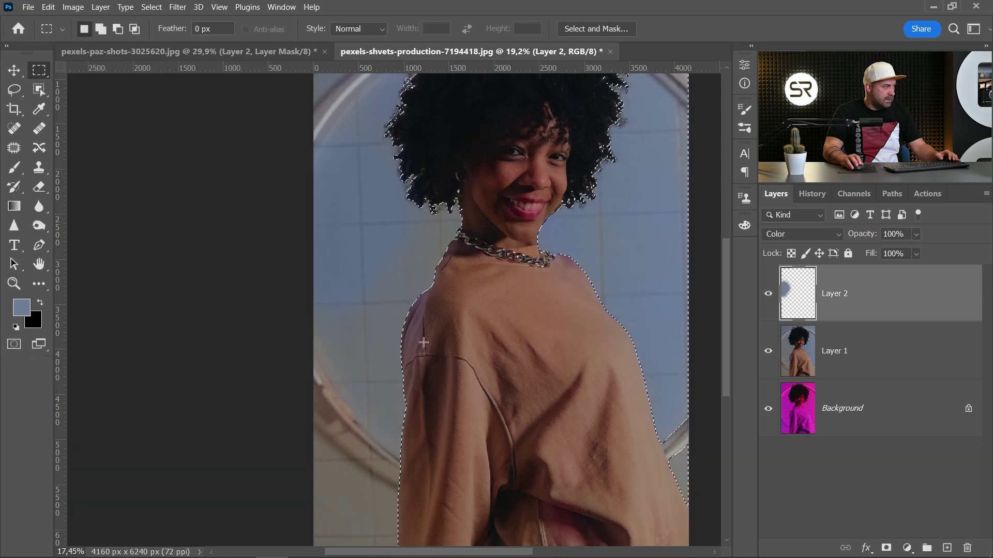
pyautogui.click(14, 167)
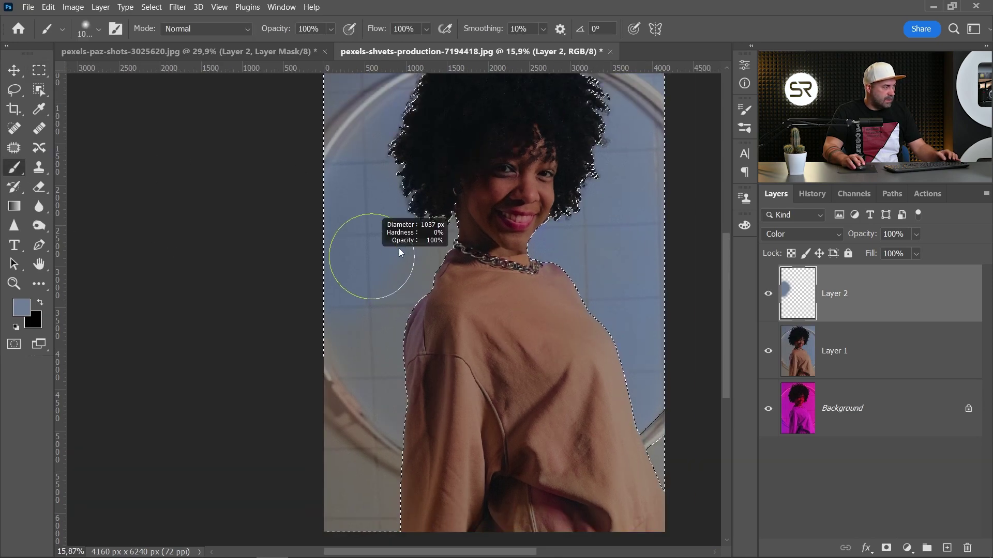
pyautogui.moveTo(373, 256)
pyautogui.mouseDown()
pyautogui.moveTo(377, 355)
pyautogui.moveTo(404, 372)
pyautogui.moveTo(341, 304)
pyautogui.mouseUp()
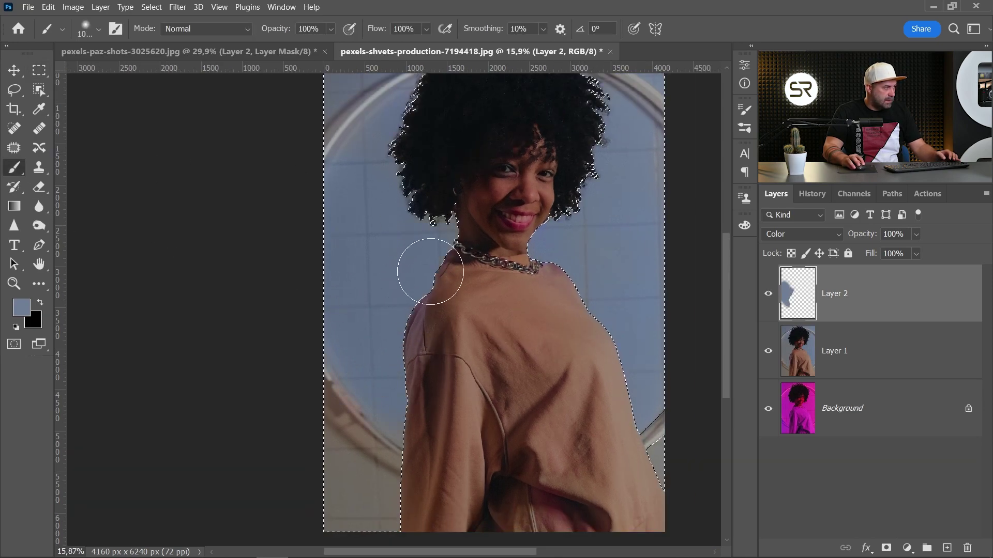
pyautogui.scroll(1, 347, 496)
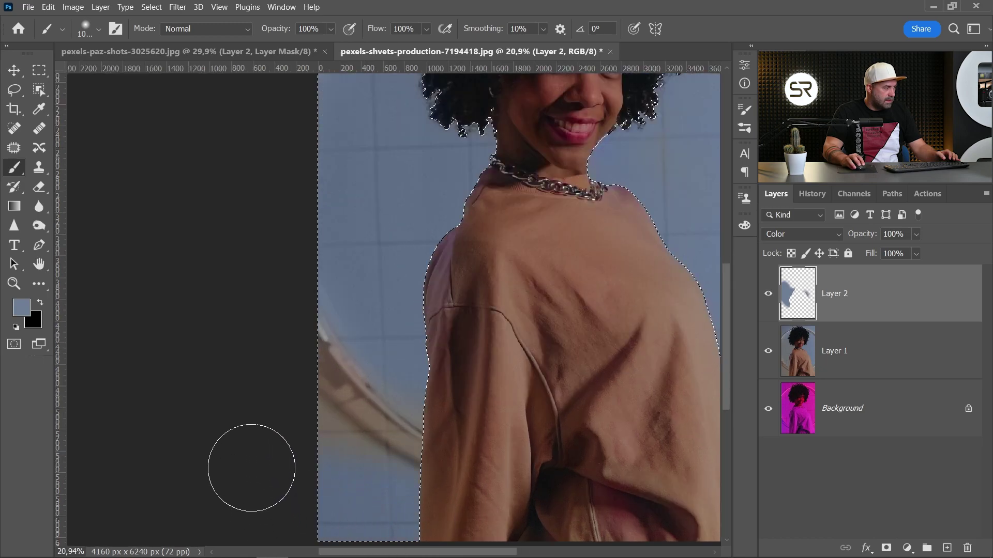
pyautogui.scroll(-1, 410, 426)
pyautogui.moveTo(399, 329); pyautogui.dragTo(434, 458)
pyautogui.scroll(3, 362, 388)
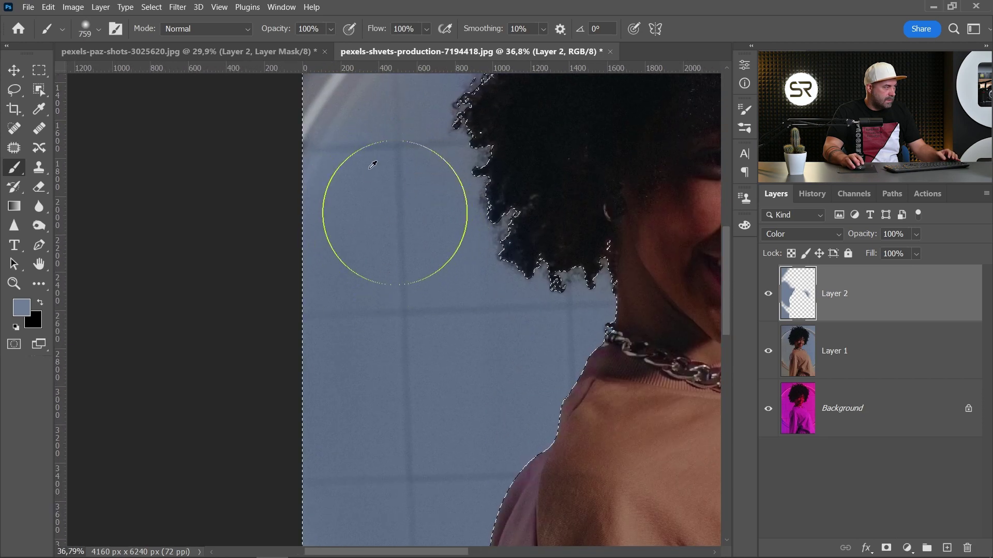
# - Shrink the brush and paint the strap area at lower left blue-grey
pyautogui.moveTo(372, 161); pyautogui.dragTo(388, 261)
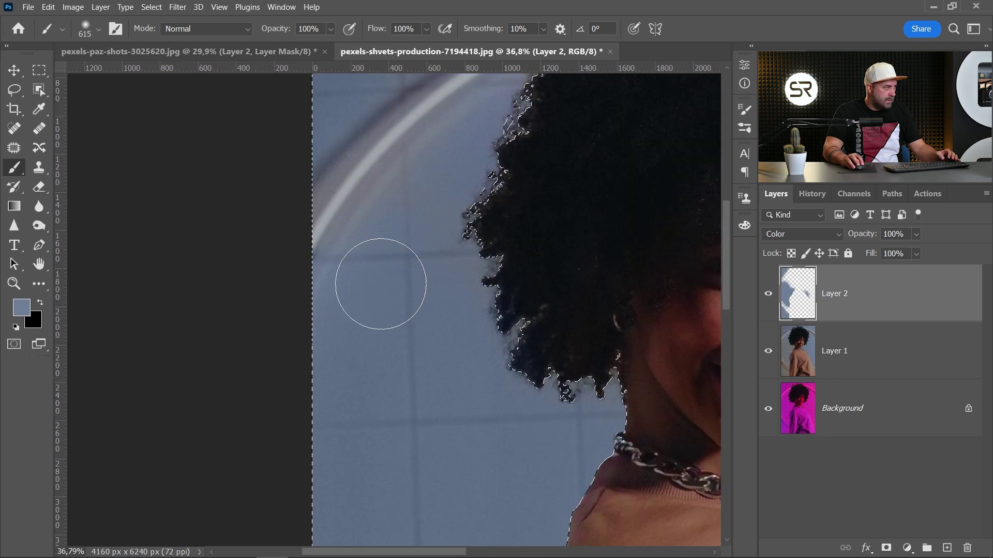
pyautogui.scroll(-8, 379, 281)
pyautogui.scroll(-4, 405, 223)
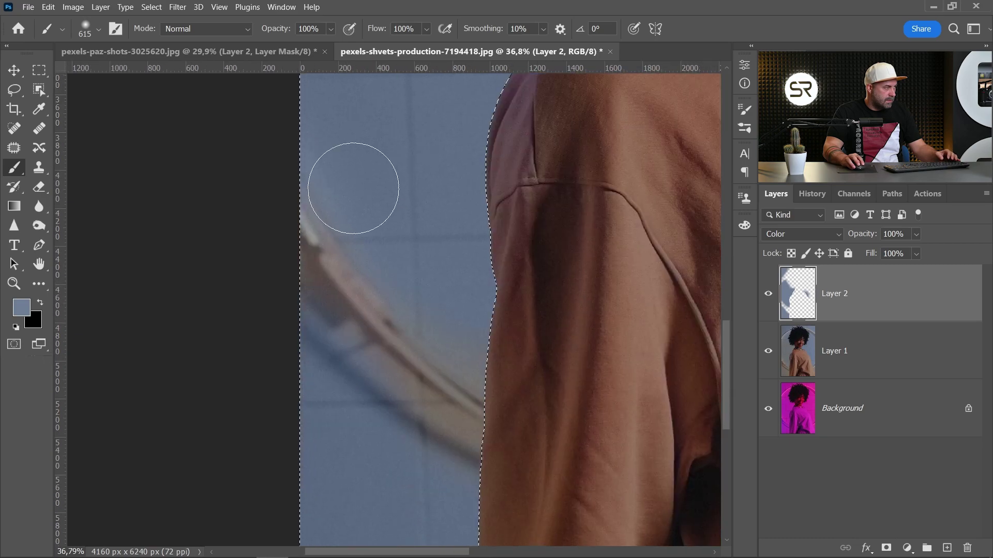
pyautogui.moveTo(474, 330)
pyautogui.mouseDown()
pyautogui.moveTo(439, 470)
pyautogui.moveTo(450, 461)
pyautogui.moveTo(399, 432)
pyautogui.moveTo(310, 355)
pyautogui.mouseUp()
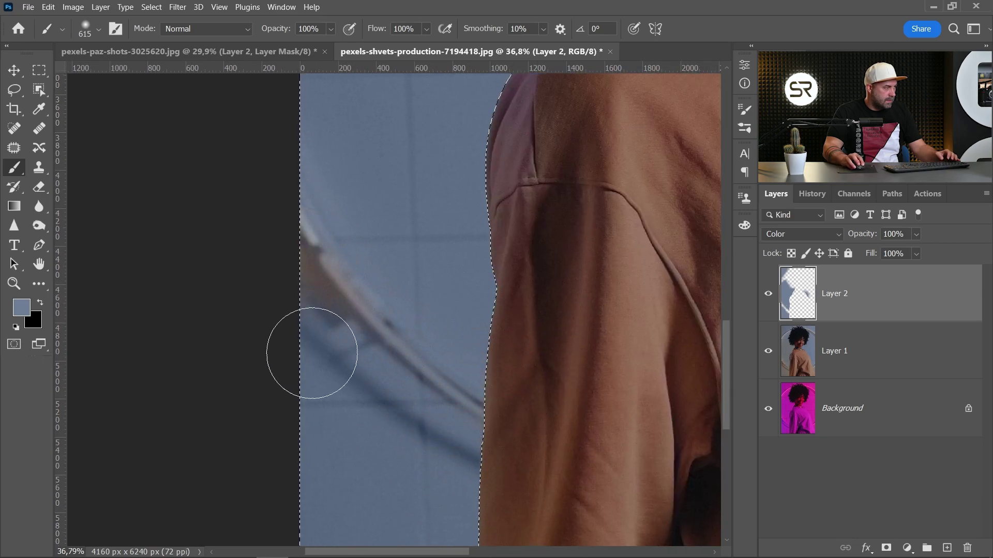
pyautogui.scroll(-6, 233, 298)
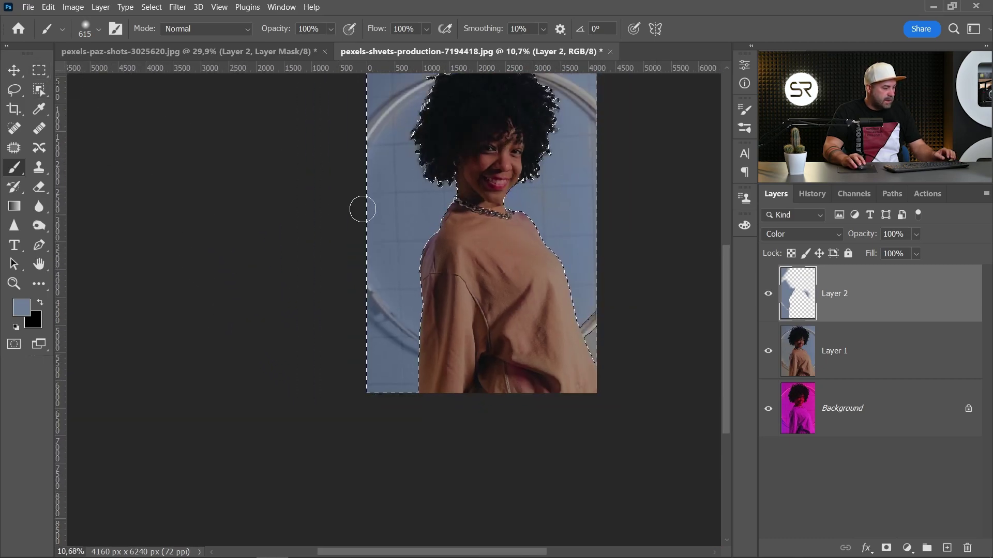
# - Deselect with Ctrl+D and reduce the brush to 356 px for wall touch-ups
pyautogui.hotkey('ctrl', 'd')
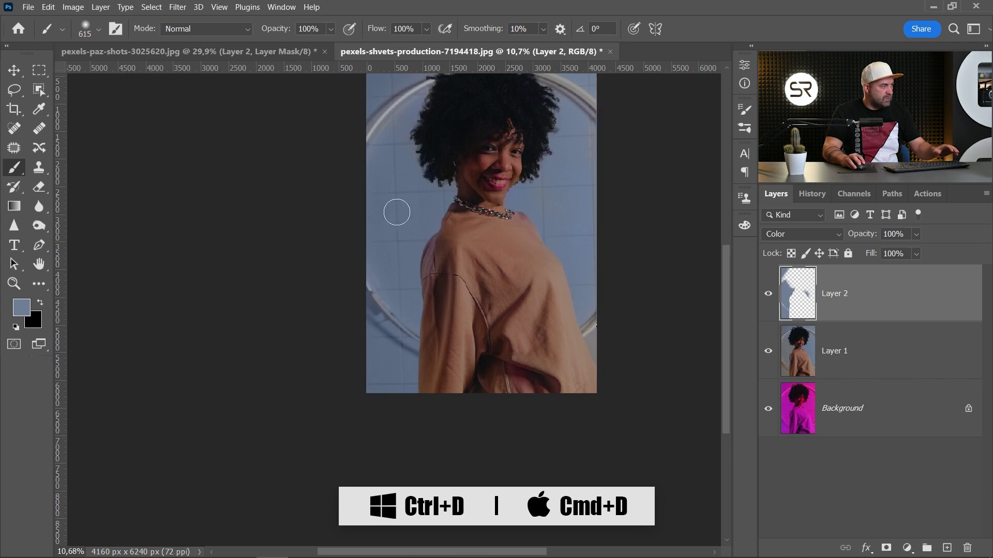
pyautogui.scroll(4, 387, 196)
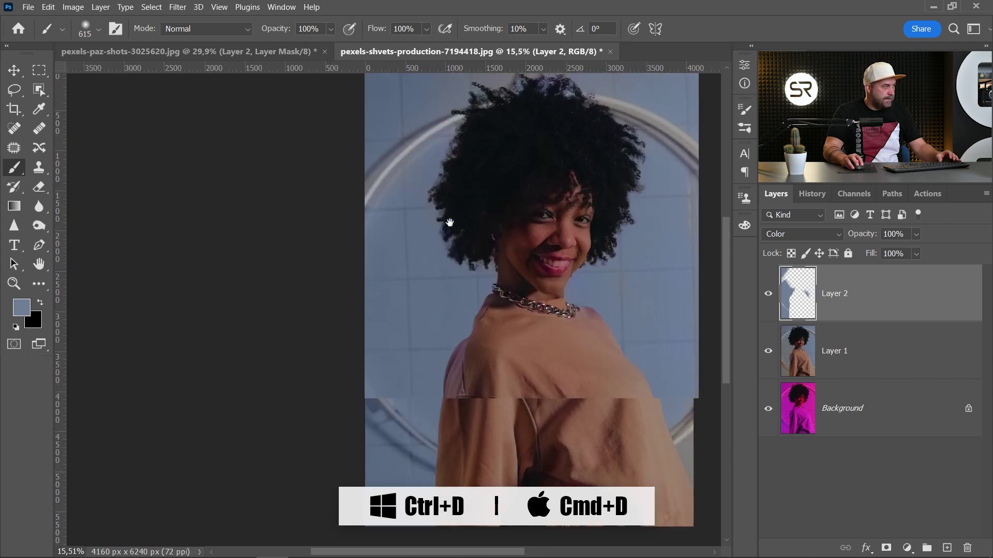
pyautogui.scroll(1, 445, 224)
pyautogui.moveTo(460, 288); pyautogui.dragTo(405, 277)
pyautogui.moveTo(378, 368)
pyautogui.mouseDown()
pyautogui.moveTo(361, 368)
pyautogui.moveTo(378, 368)
pyautogui.mouseUp()
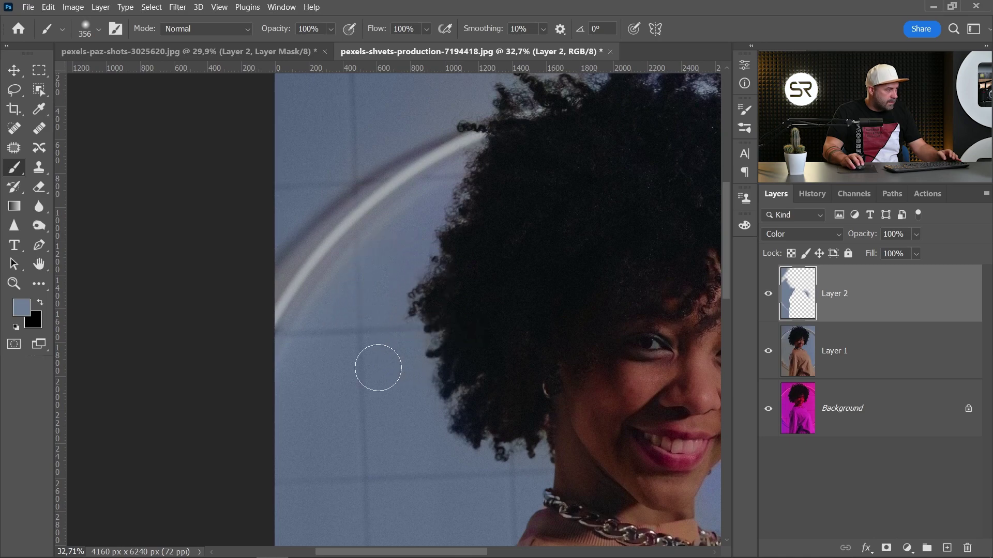
pyautogui.scroll(-4, 441, 172)
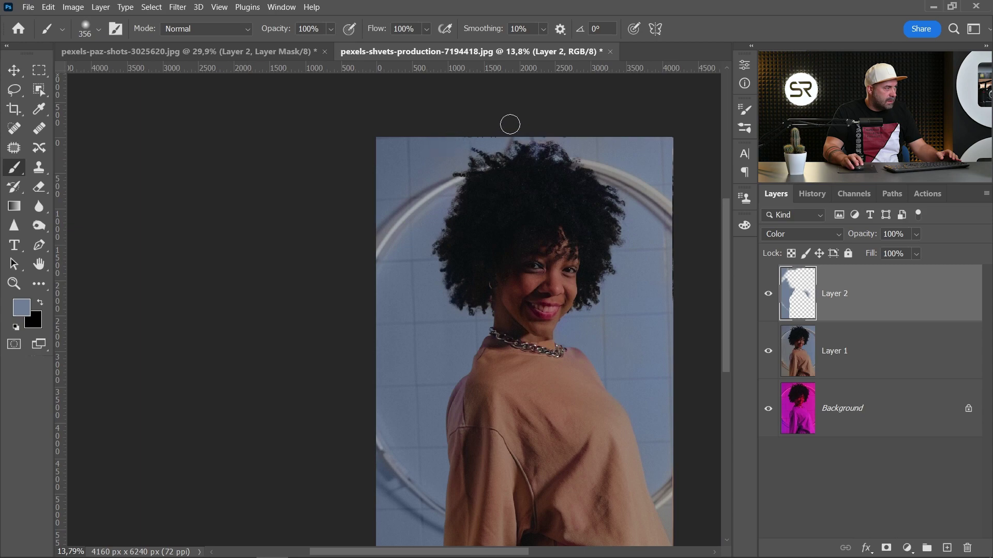
pyautogui.scroll(-2, 454, 199)
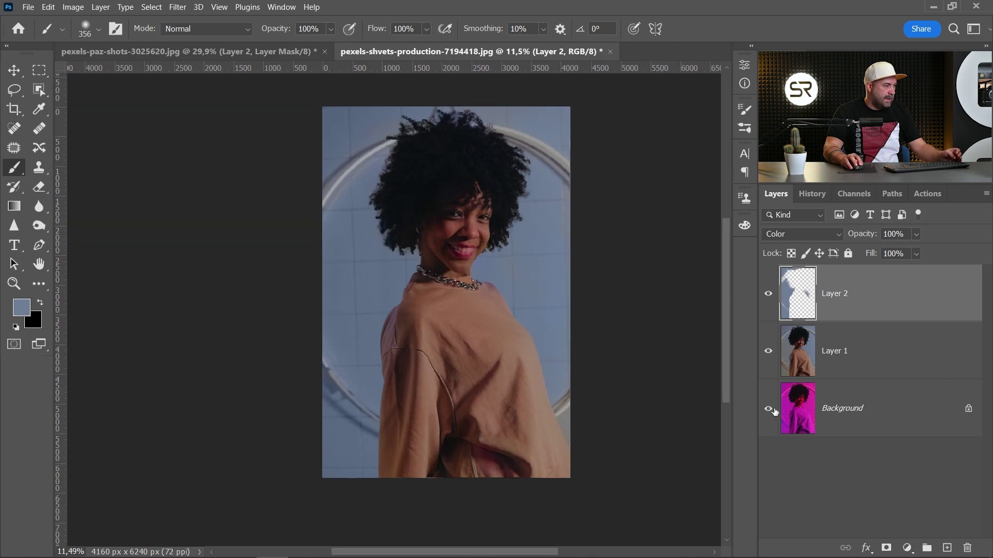
pyautogui.scroll(3, 408, 200)
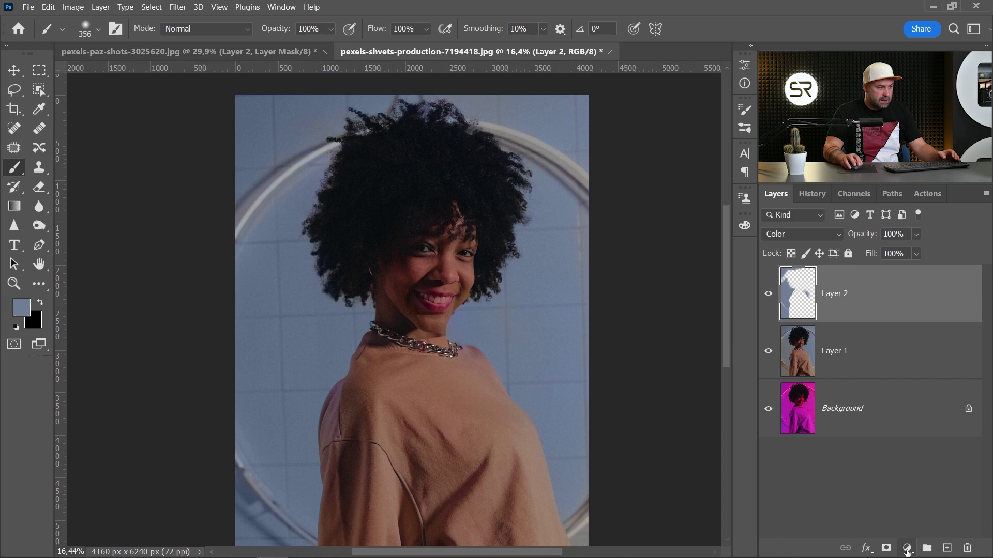
# - Add a Levels adjustment layer with white input 217 and midtones 1.38
pyautogui.click(907, 549)
pyautogui.click(918, 381)
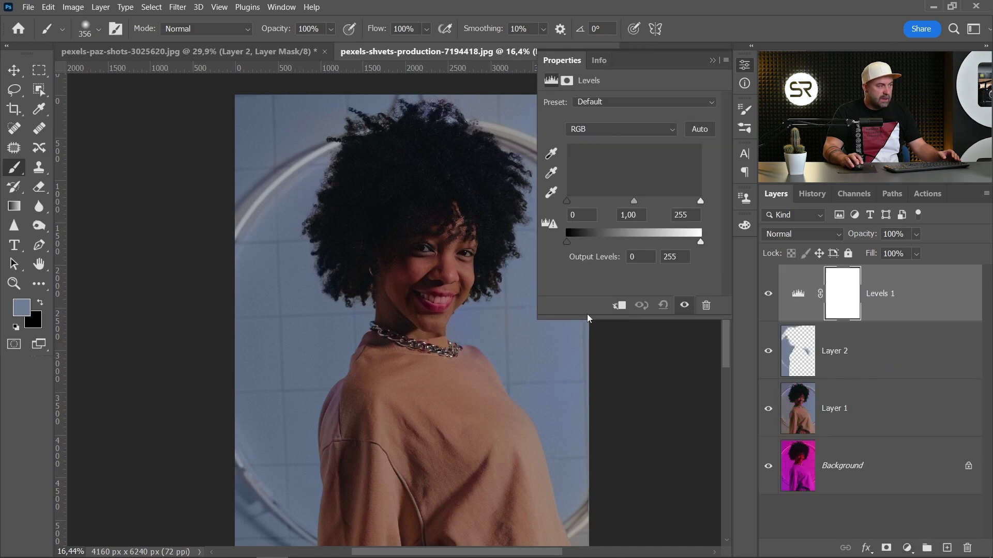
pyautogui.moveTo(702, 201); pyautogui.dragTo(682, 207)
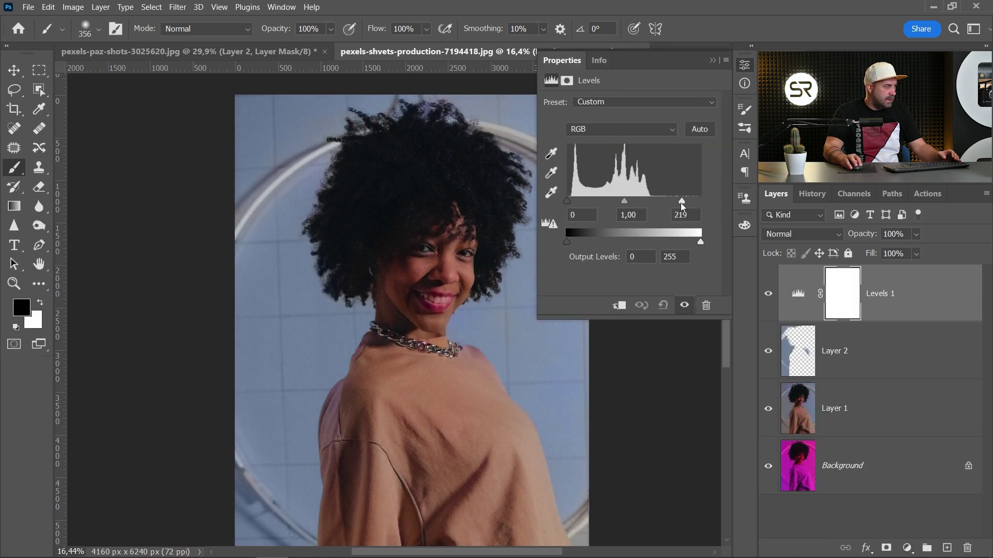
pyautogui.moveTo(624, 205); pyautogui.dragTo(617, 205)
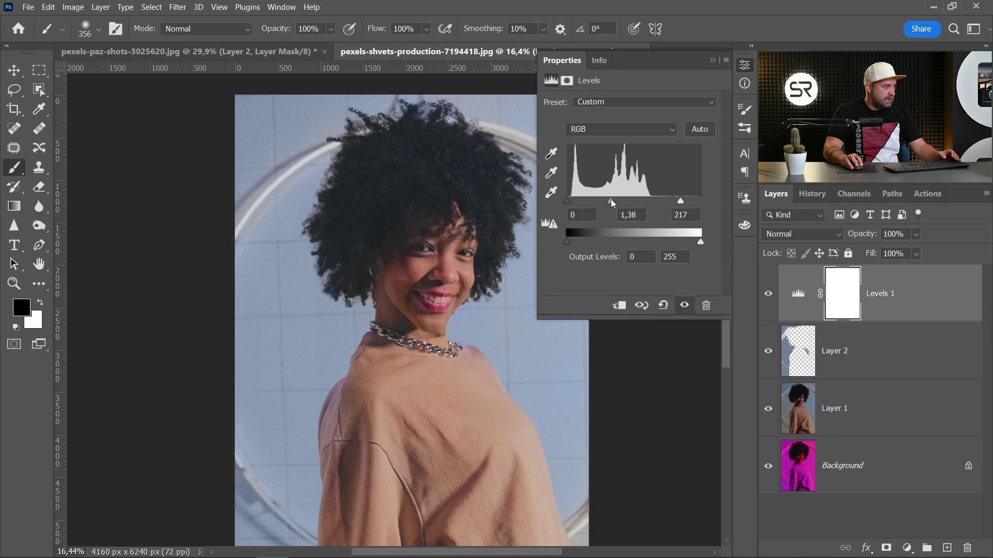
# - Close the Levels properties, toggle corrections off and on against the original, then zoom in
pyautogui.click(744, 66)
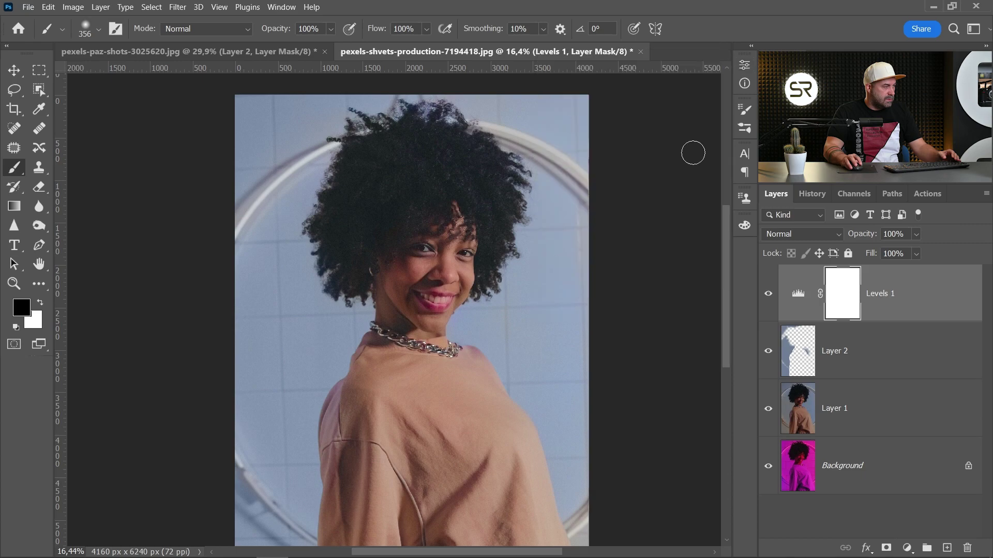
pyautogui.scroll(-1, 581, 397)
pyautogui.keyDown('alt'); pyautogui.click(767, 466); pyautogui.keyUp('alt')
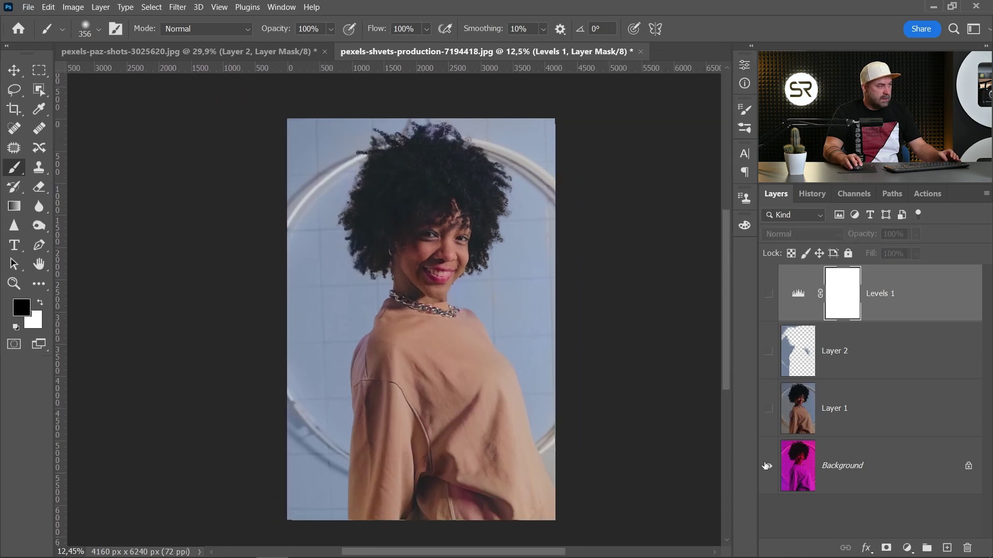
pyautogui.keyDown('alt'); pyautogui.click(767, 467); pyautogui.keyUp('alt')
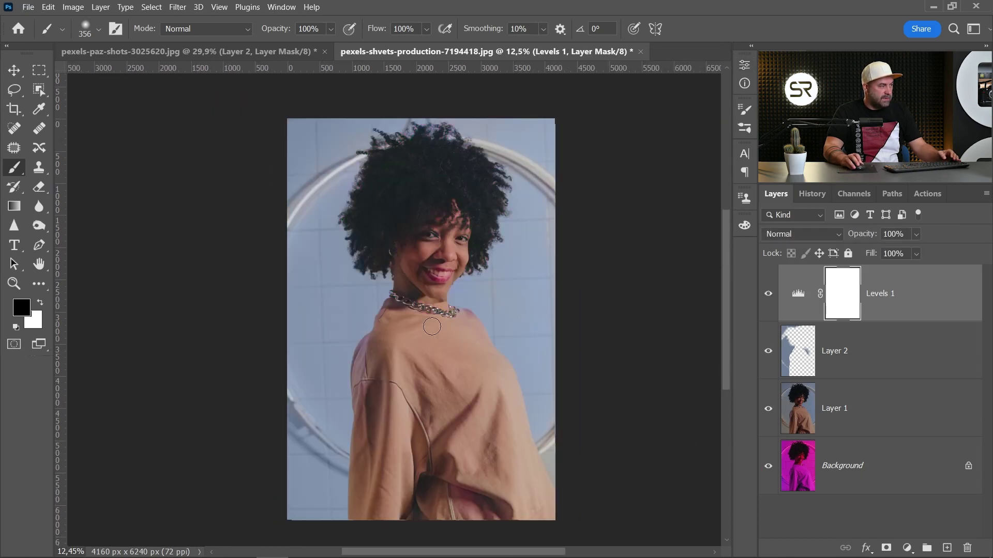
pyautogui.scroll(1, 415, 195)
pyautogui.scroll(1, 452, 252)
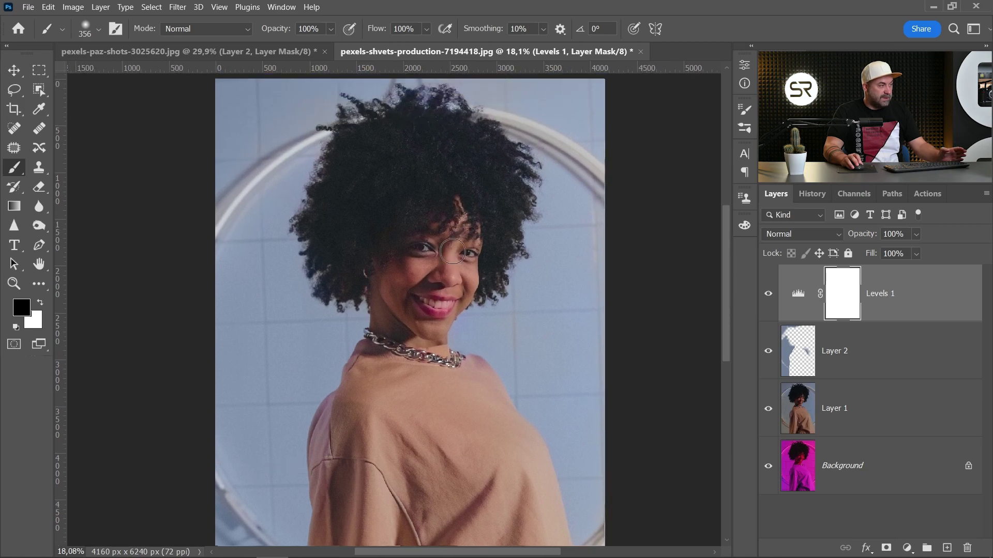
pyautogui.scroll(1, 452, 252)
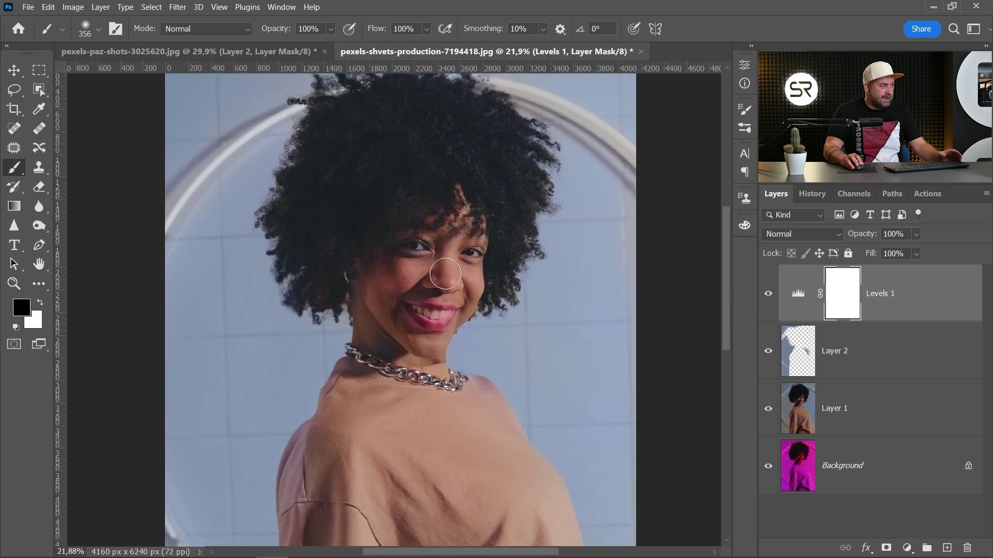